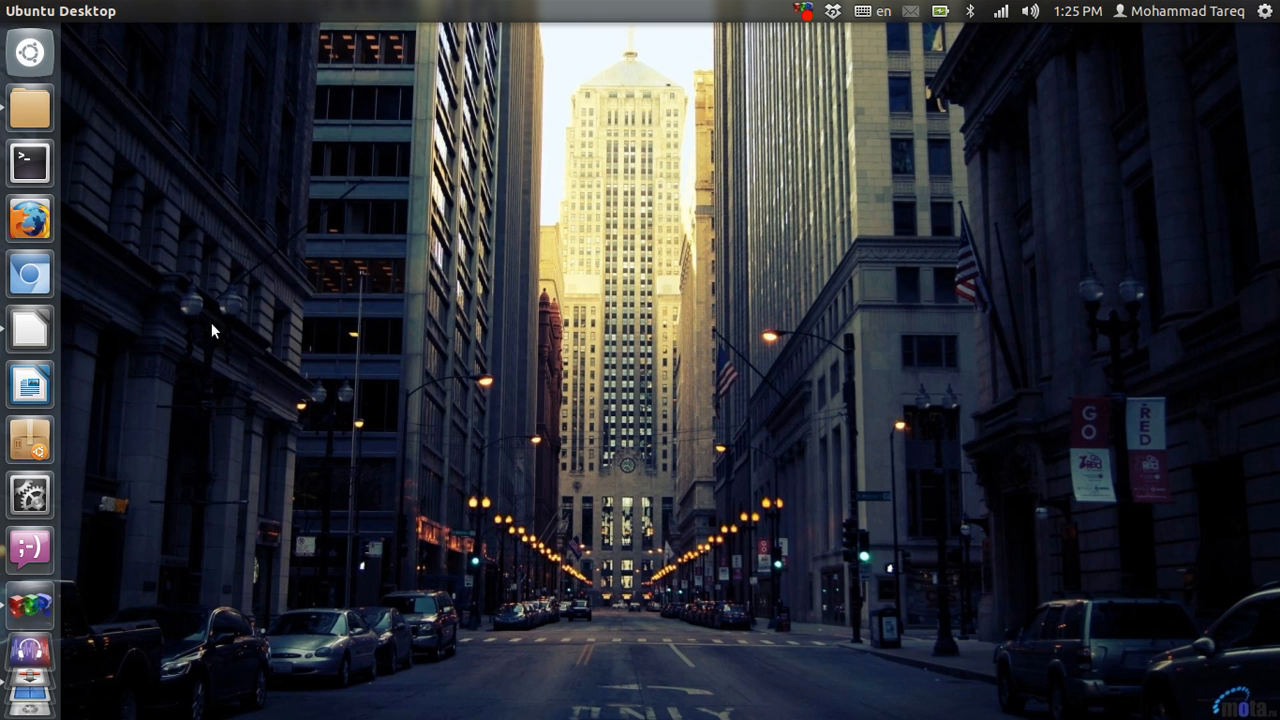
# Step: Close sample1.doc without saving its changes and create a new blank text document in LibreOffice Writer
pyautogui.click(25, 340)
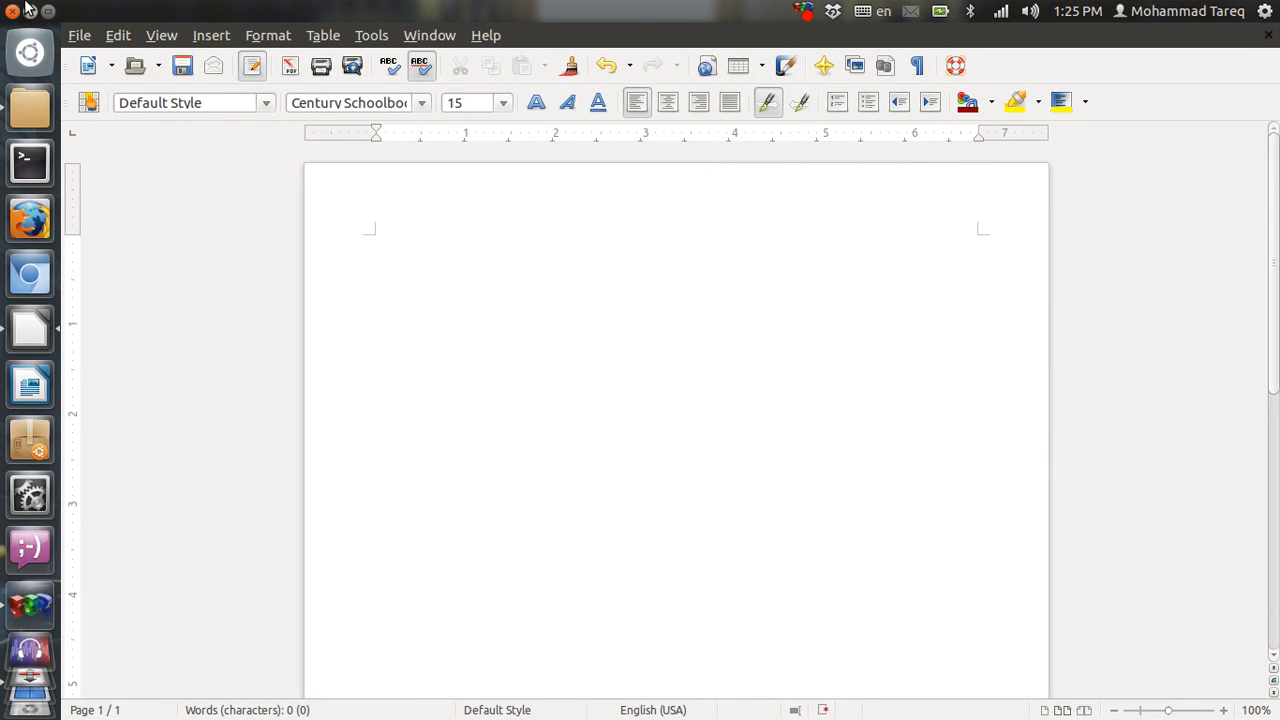
pyautogui.click(12, 11)
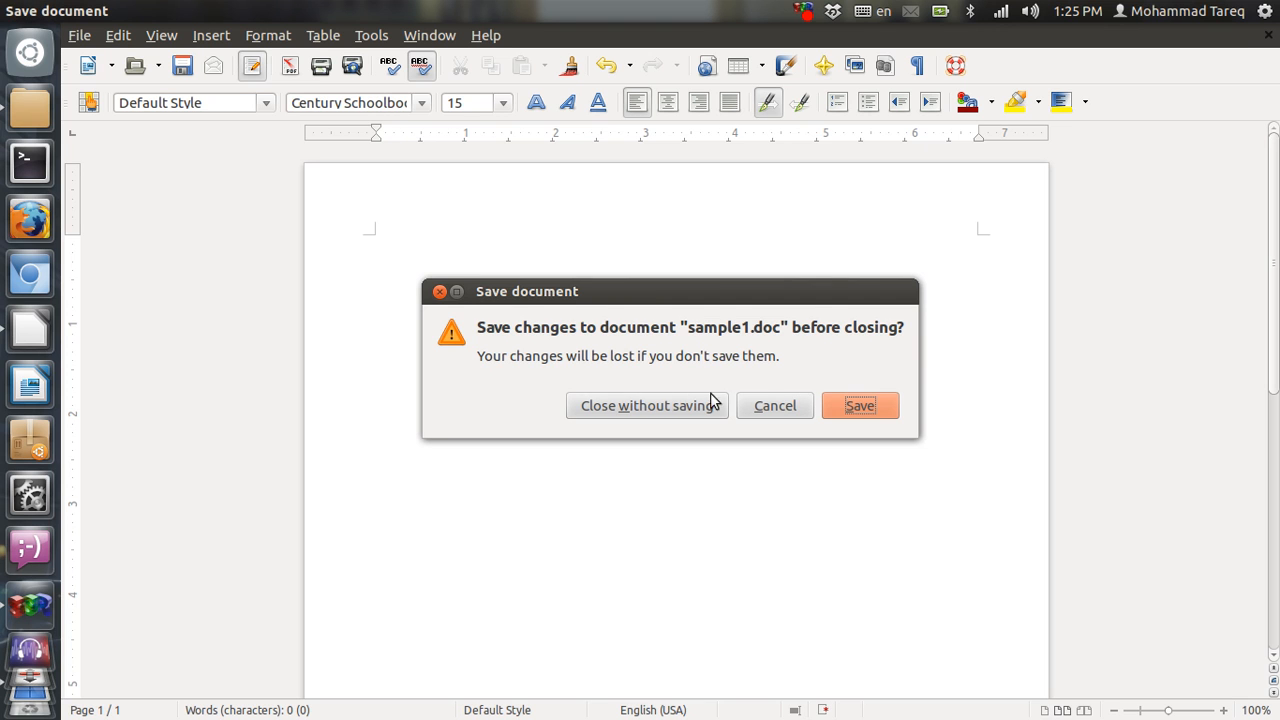
pyautogui.click(690, 417)
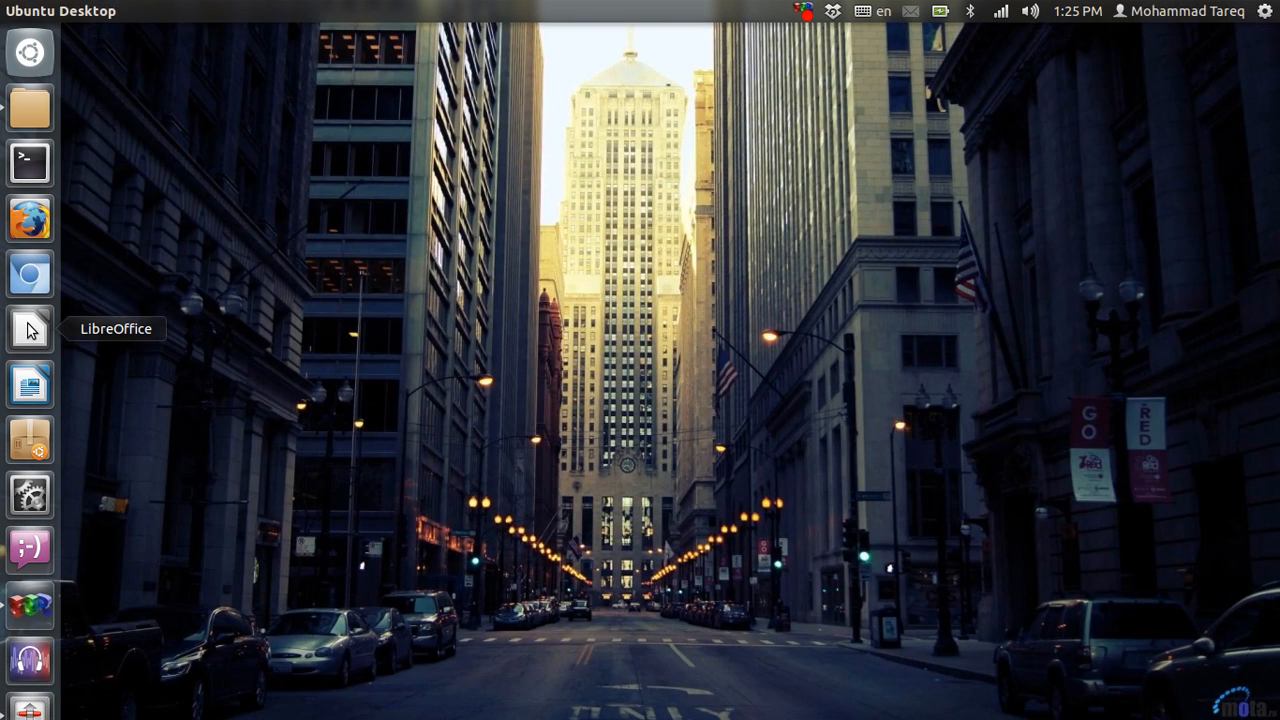
pyautogui.click(30, 330)
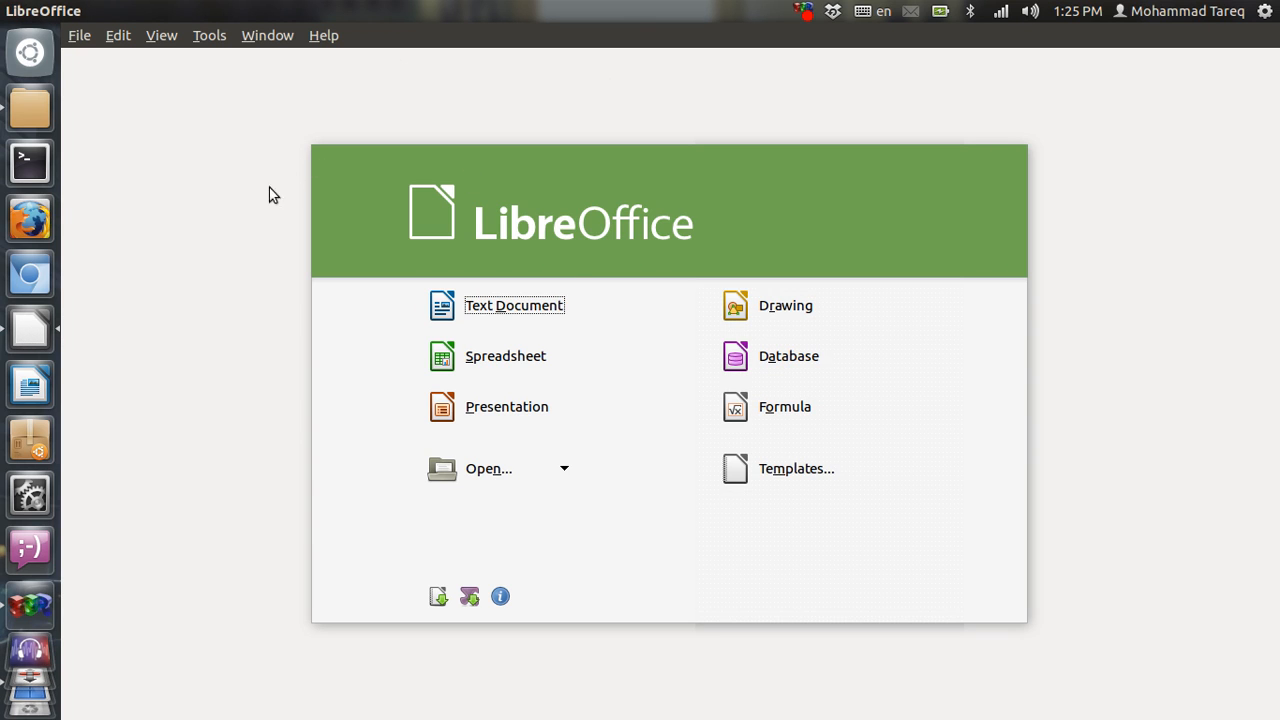
pyautogui.click(509, 314)
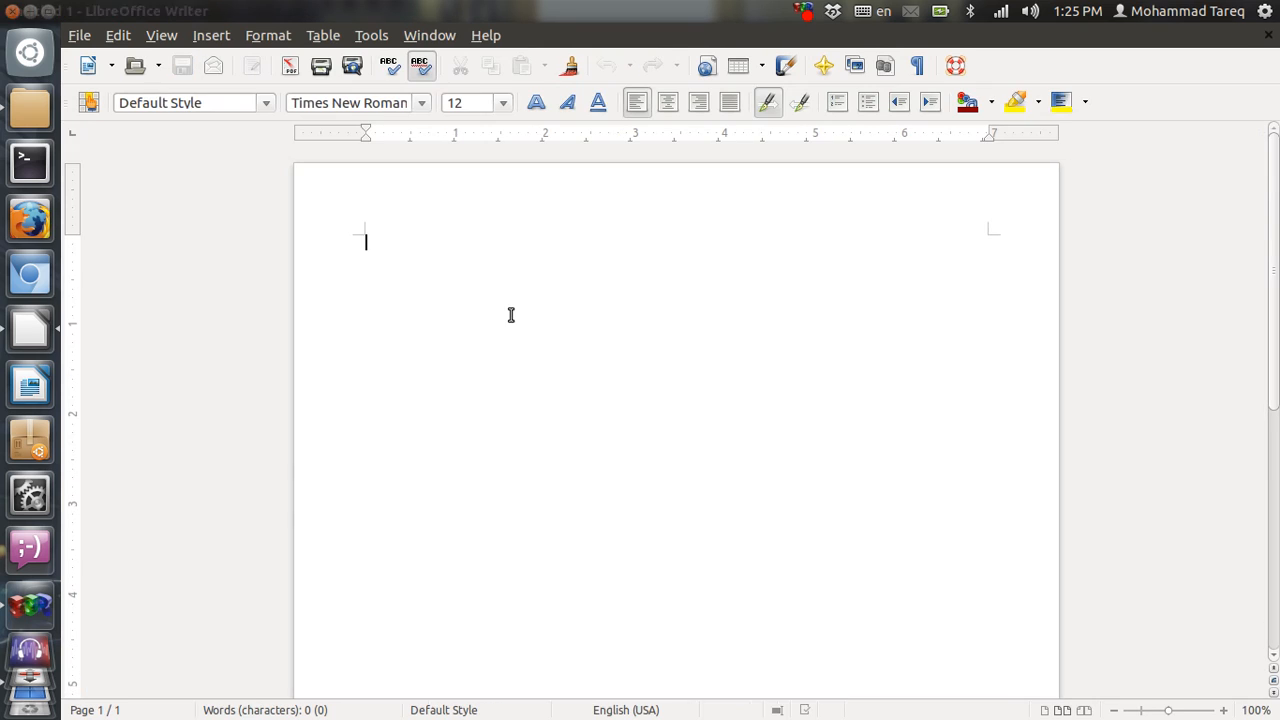
# Step: Set the default CTL language for documents to Bengali (Bangladesh) in the language settings and apply it
pyautogui.click(363, 36)
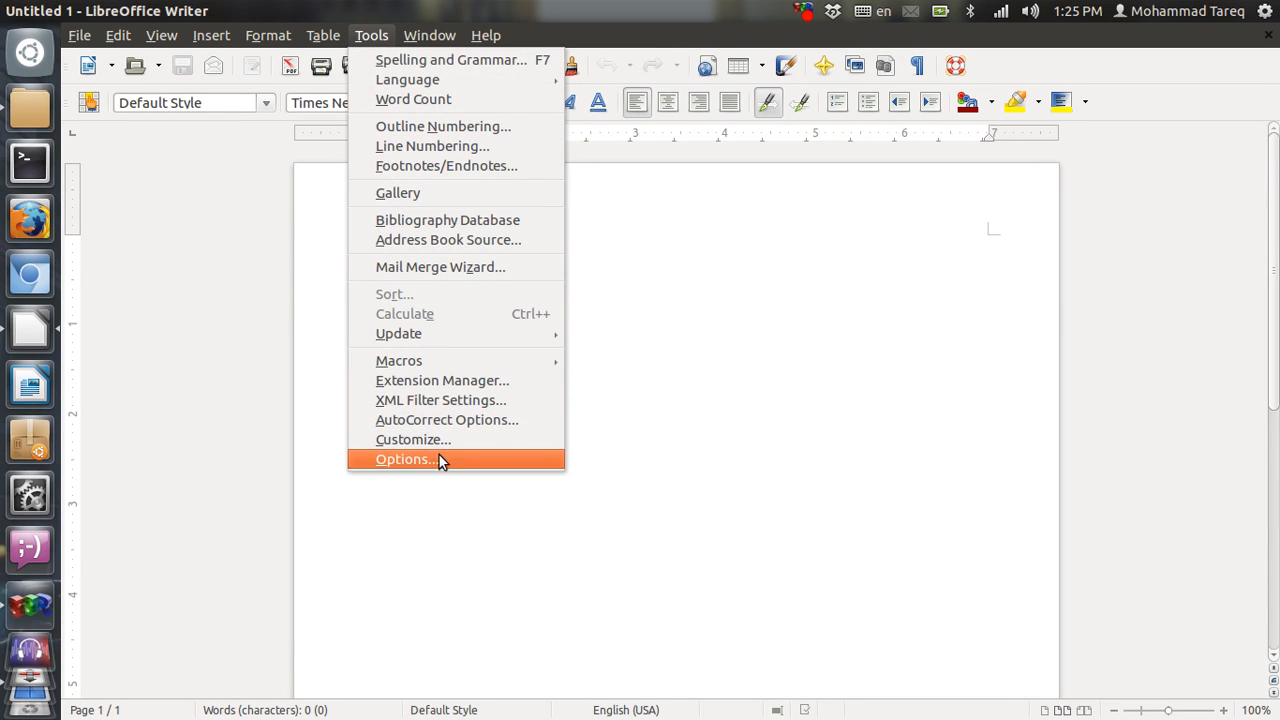
pyautogui.click(441, 459)
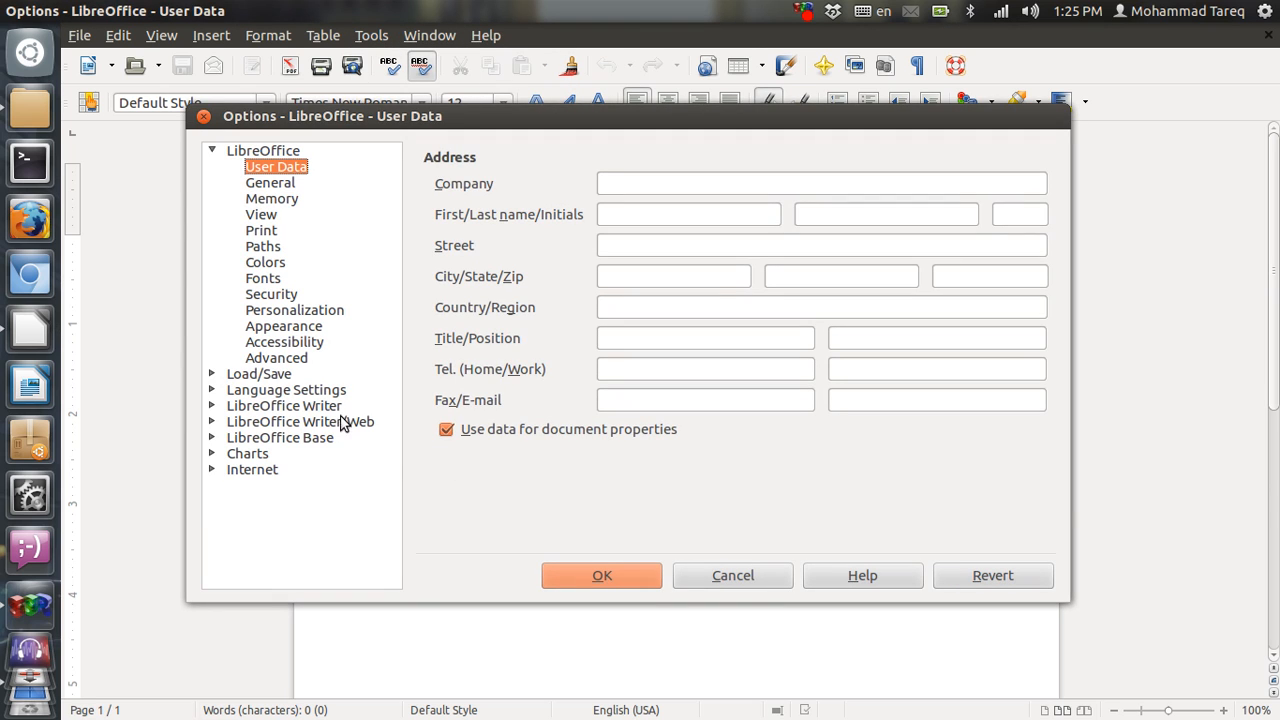
pyautogui.click(262, 389)
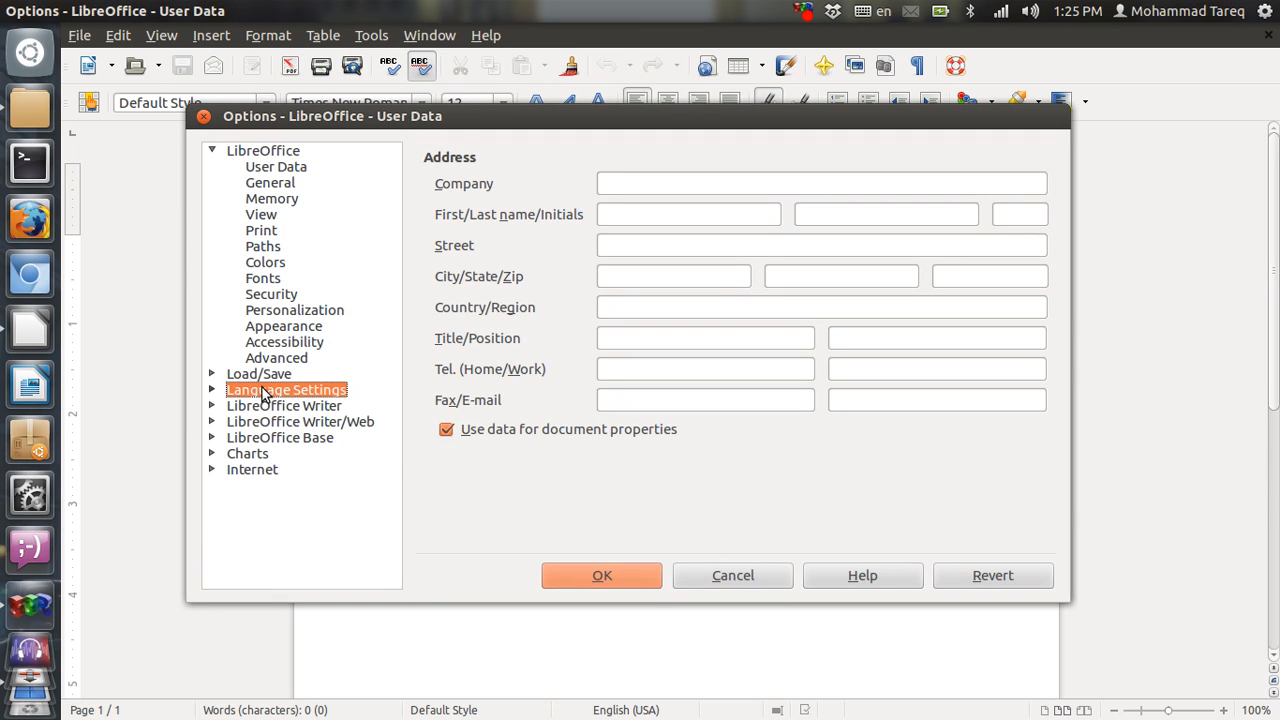
pyautogui.click(212, 390)
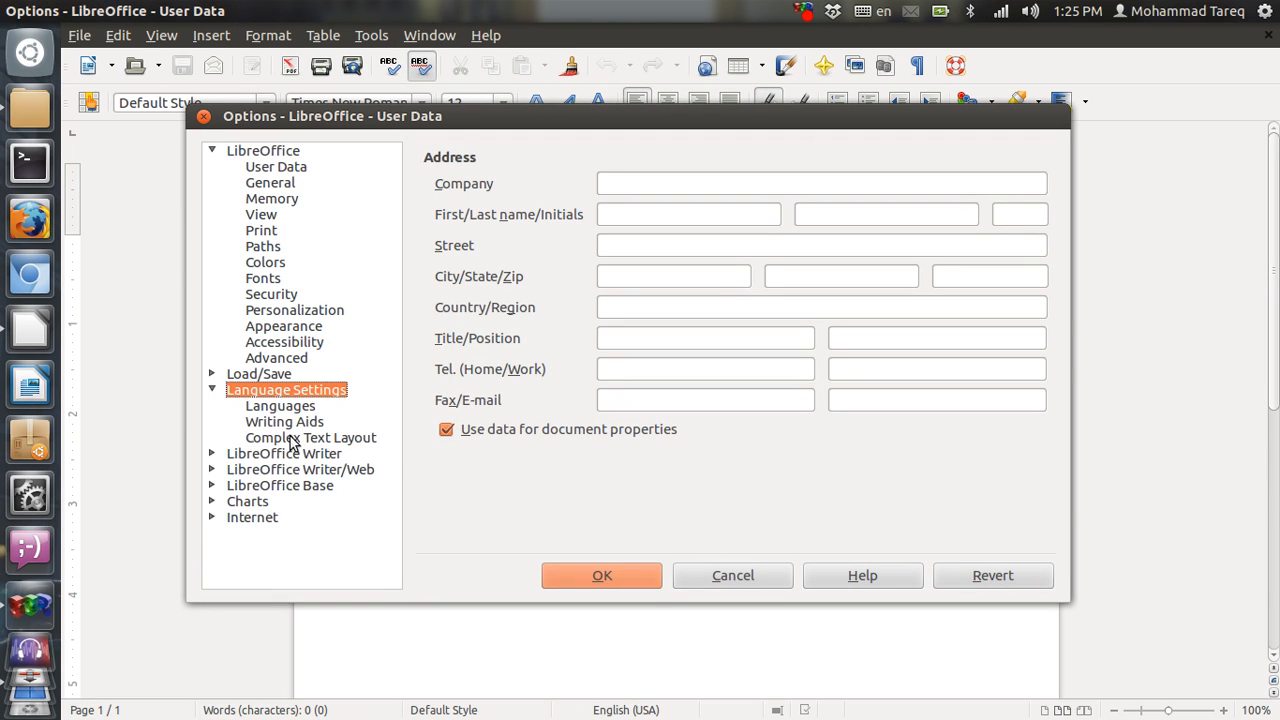
pyautogui.click(305, 407)
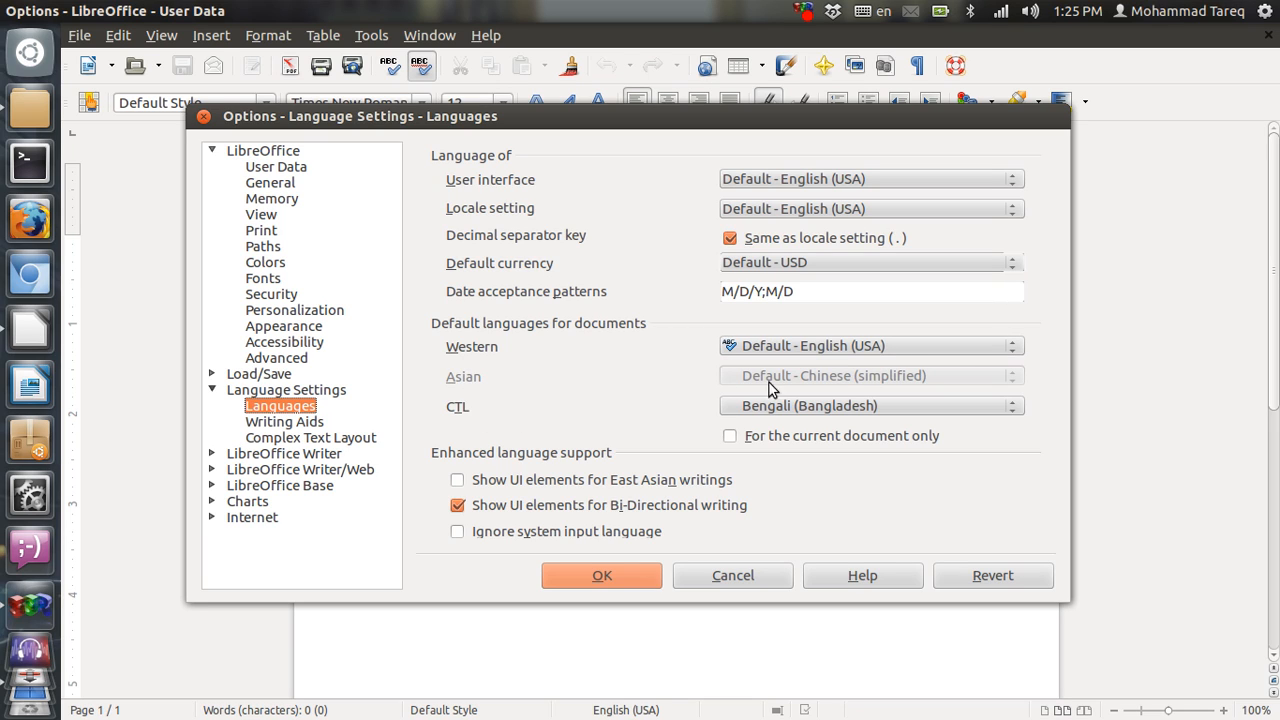
pyautogui.click(871, 407)
pyautogui.scroll(5, 846, 455)
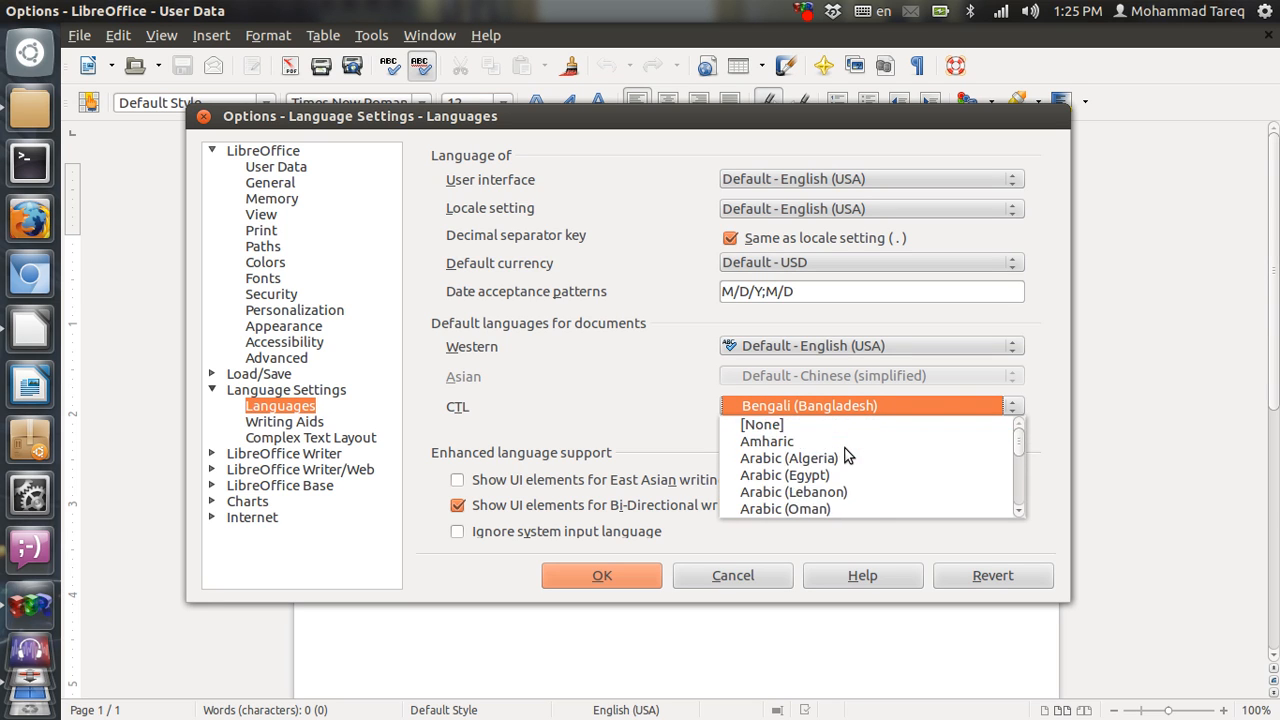
pyautogui.scroll(-2, 846, 455)
pyautogui.scroll(2, 846, 455)
pyautogui.scroll(-4, 846, 455)
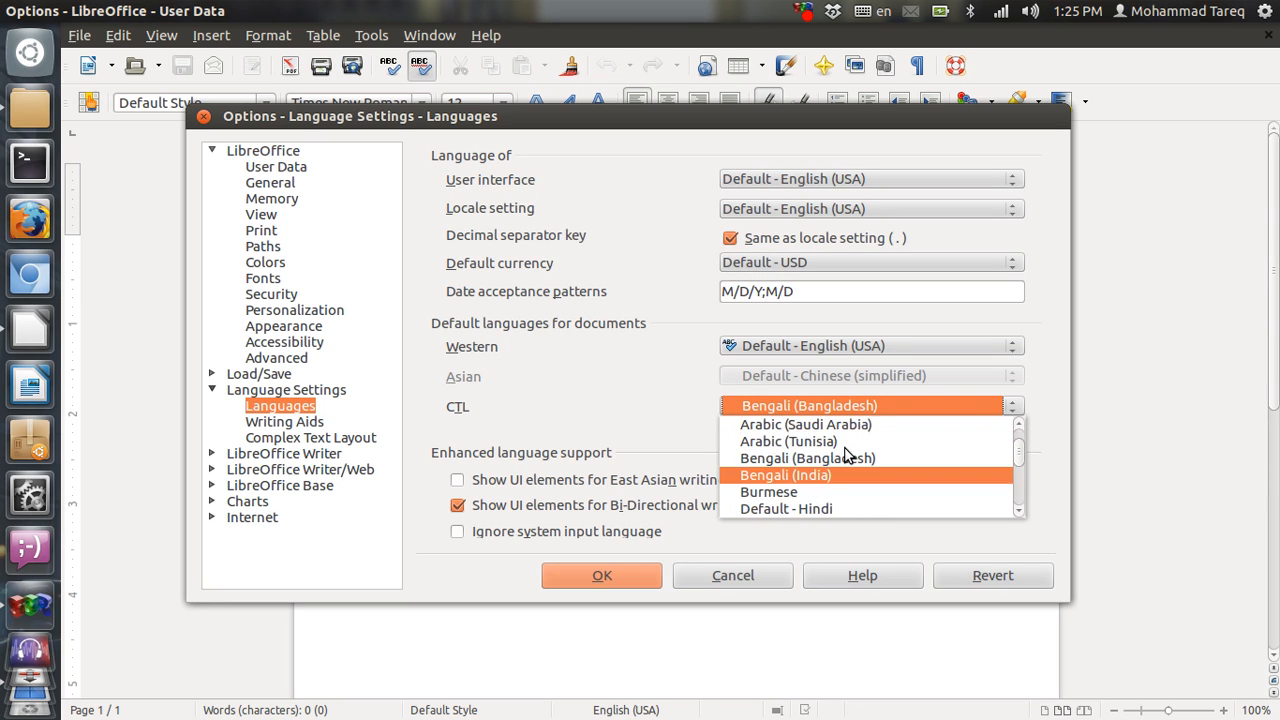
pyautogui.scroll(1, 846, 455)
pyautogui.scroll(3, 846, 455)
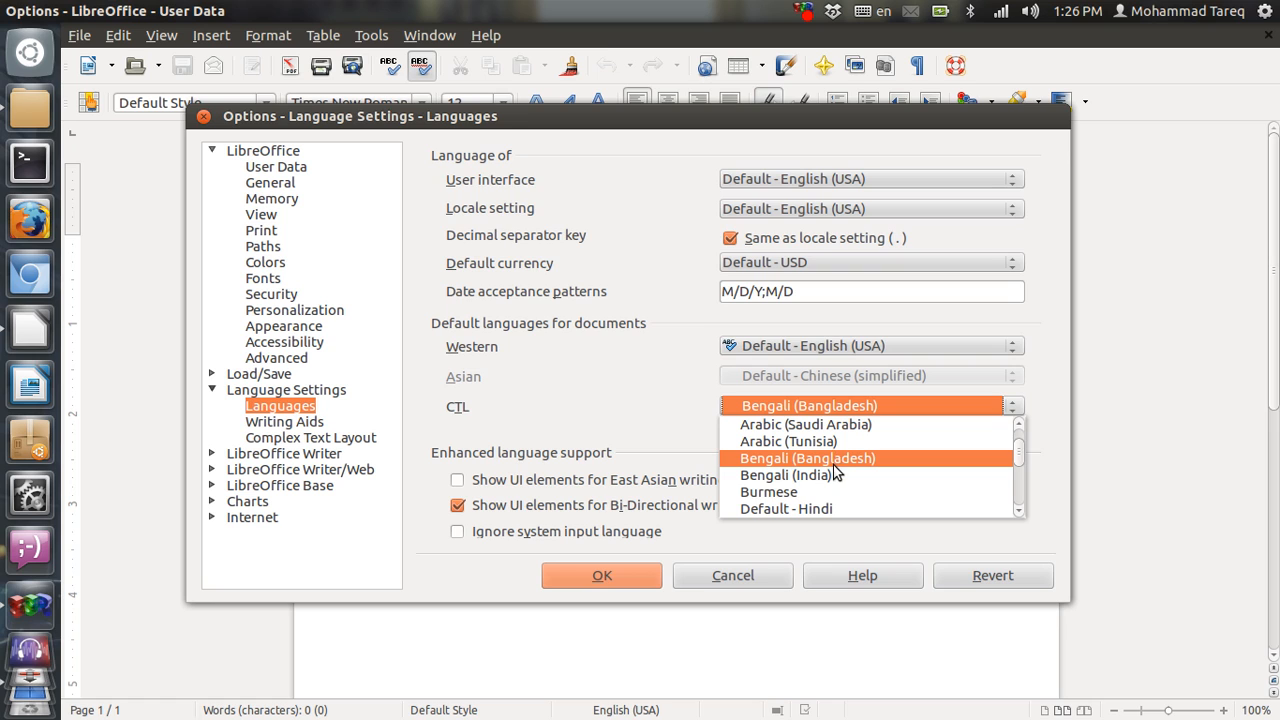
pyautogui.click(841, 461)
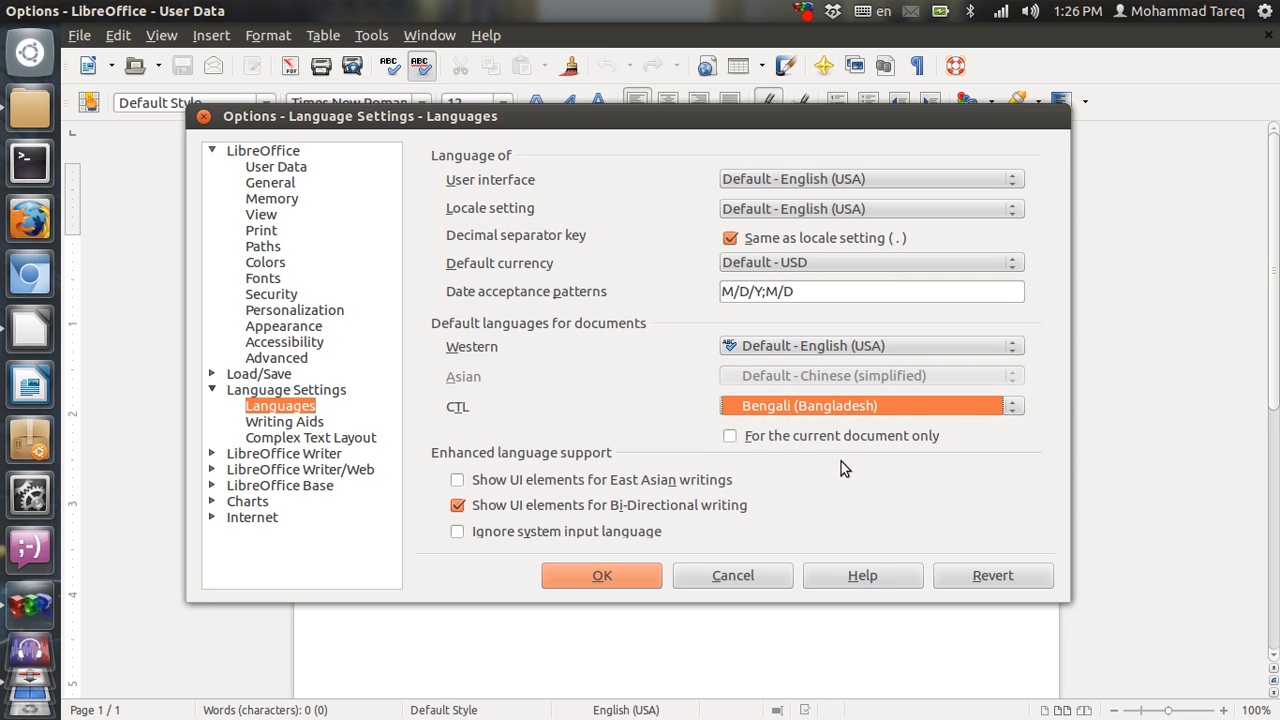
pyautogui.click(609, 577)
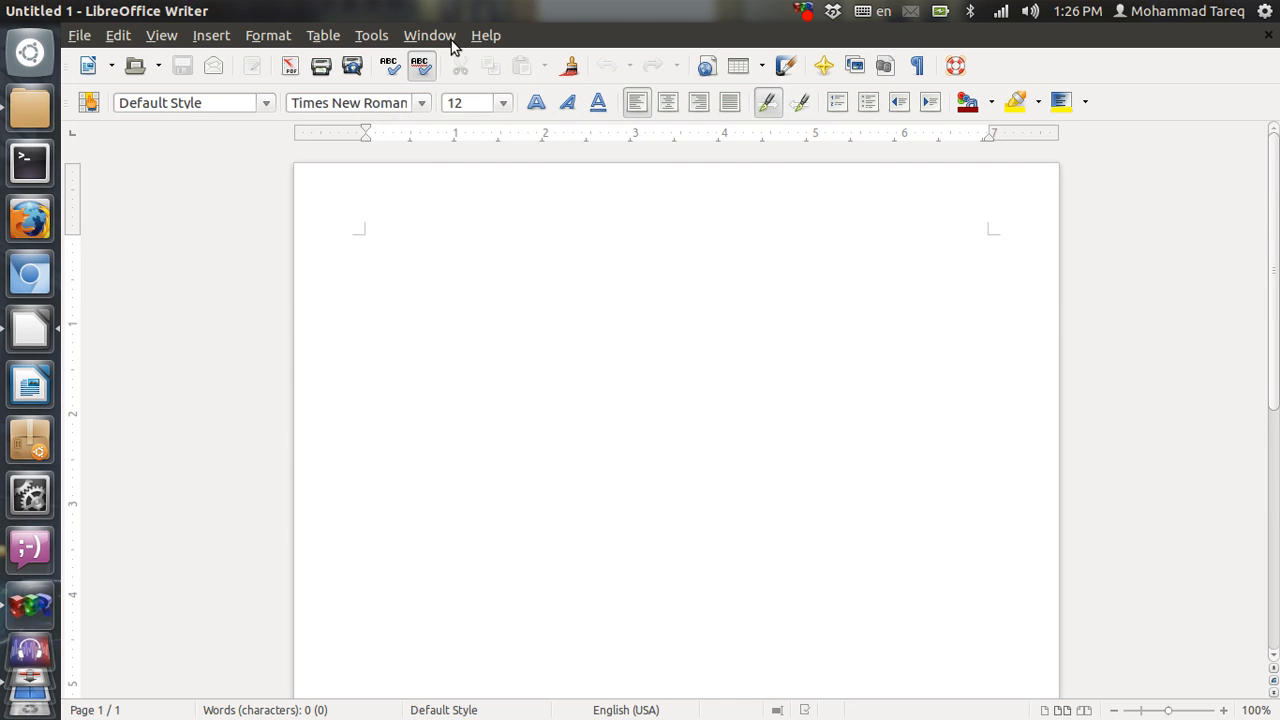
# Step: Set the Default font to Siyam Rupali in Writer's Basic Fonts (CTL) options
pyautogui.click(375, 36)
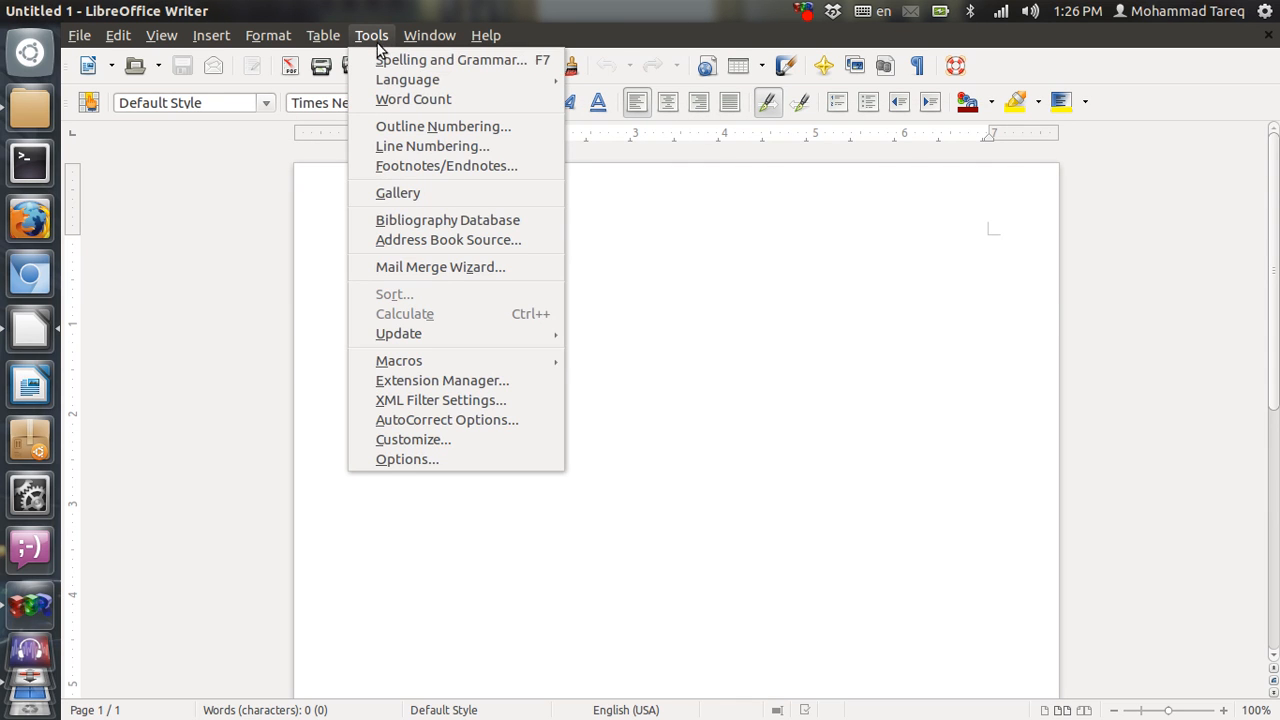
pyautogui.click(421, 457)
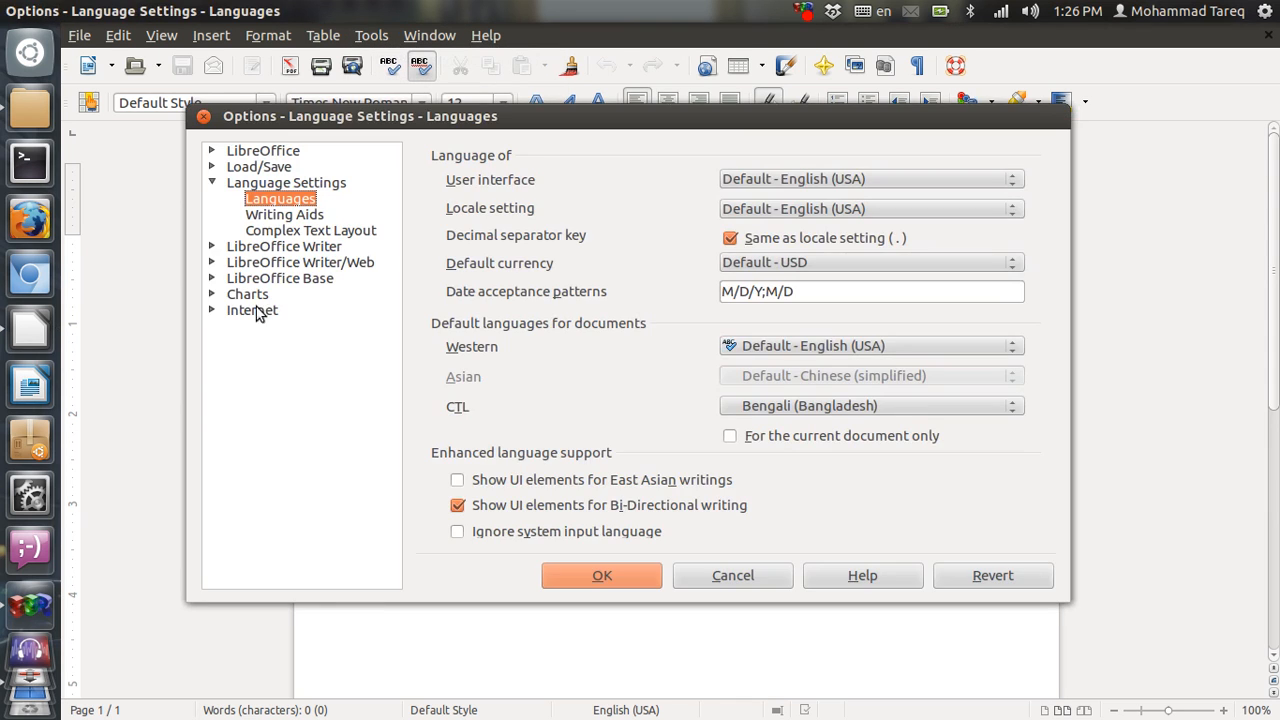
pyautogui.click(212, 249)
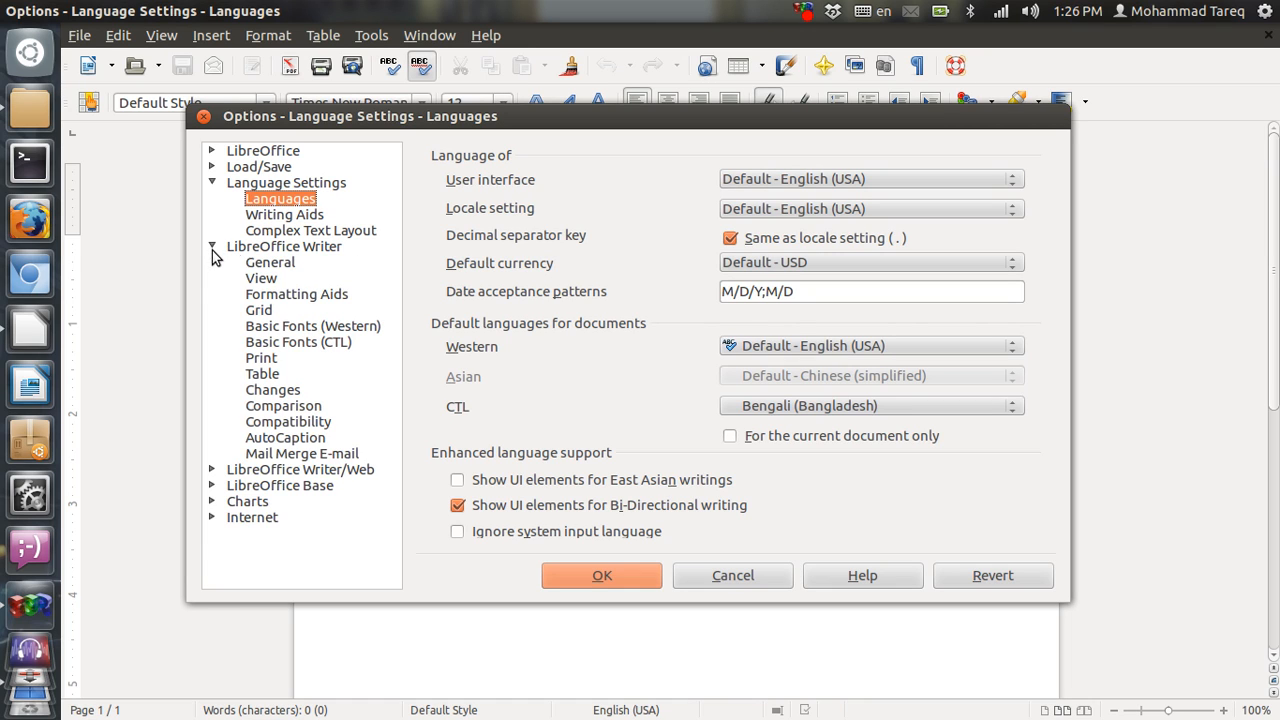
pyautogui.click(295, 344)
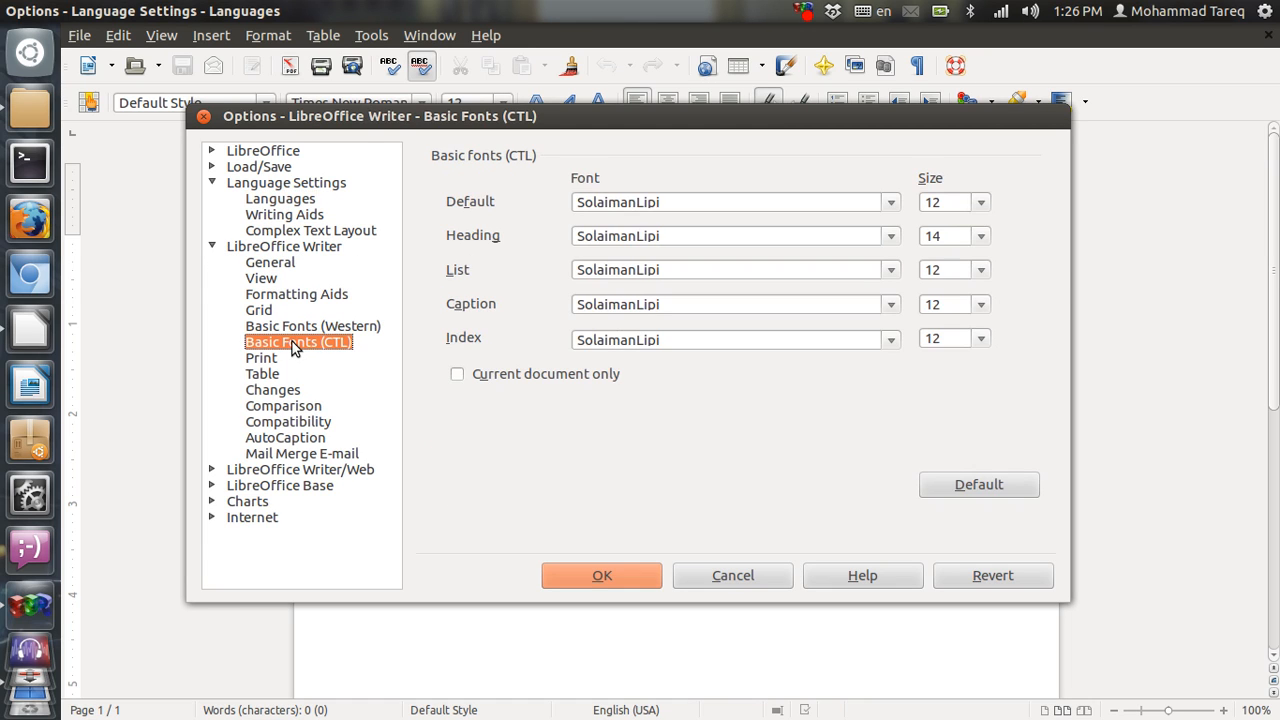
pyautogui.doubleClick(640, 202)
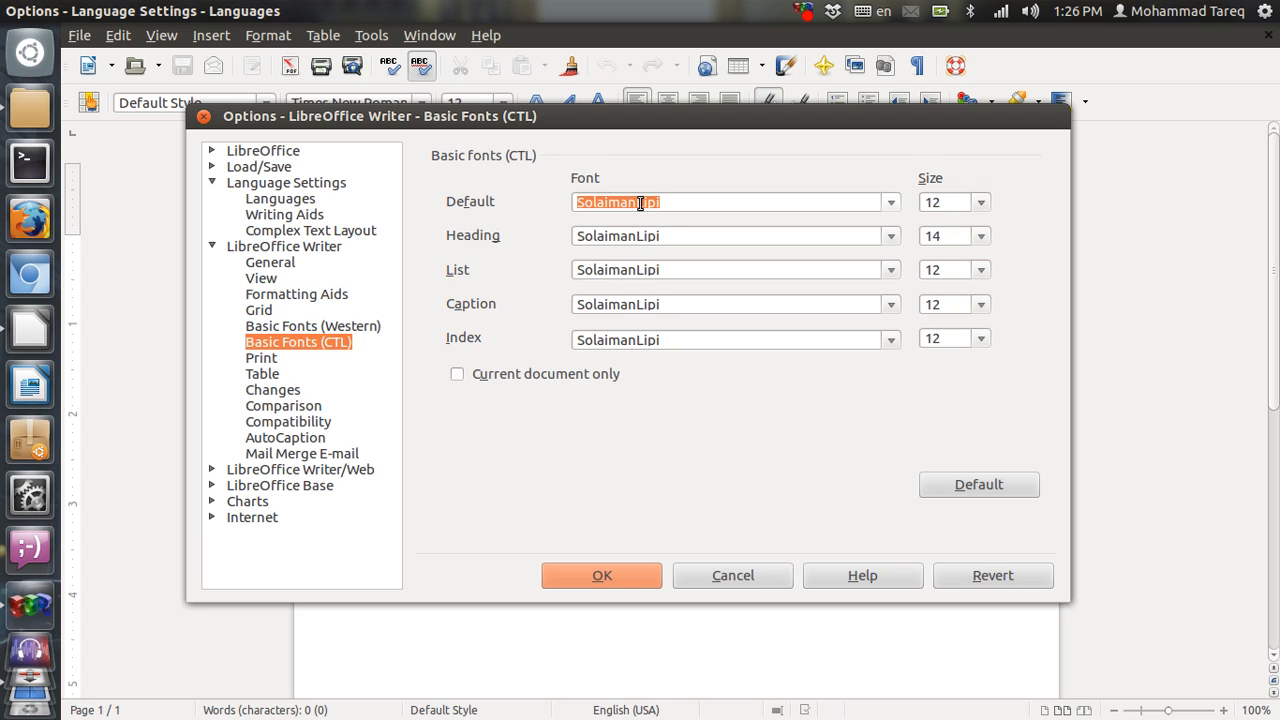
pyautogui.write('Siyam Rupali')
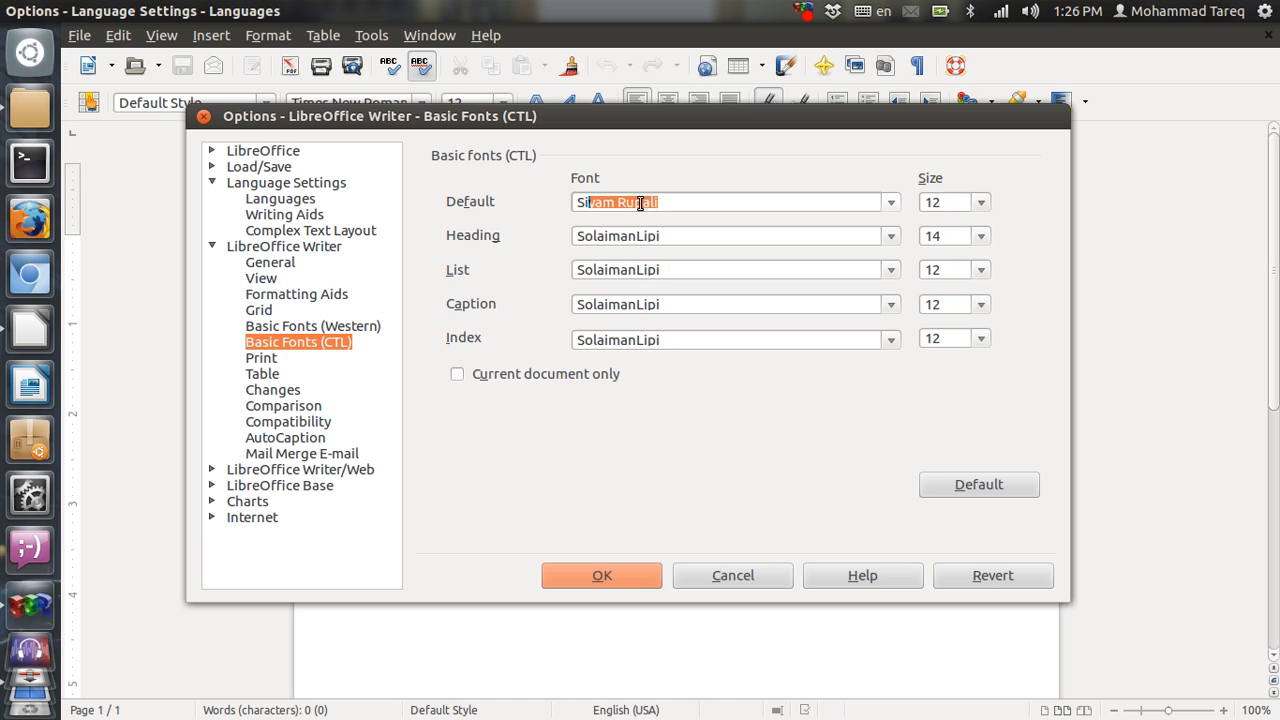
pyautogui.press('Tab')
pyautogui.press('Tab')
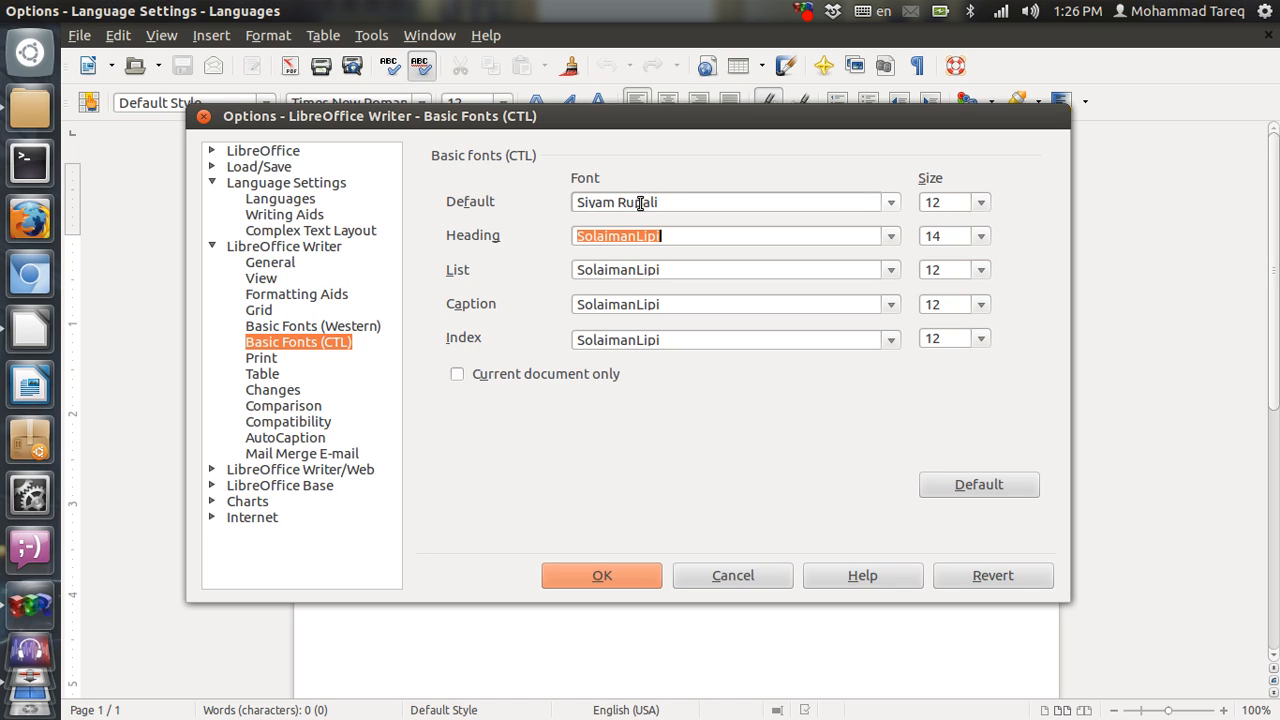
# Step: Set the Heading, List, Caption and Index CTL fonts to Siyam Rupali as well and apply the options
pyautogui.write('Si')
pyautogui.press('Tab')
pyautogui.press('Tab')
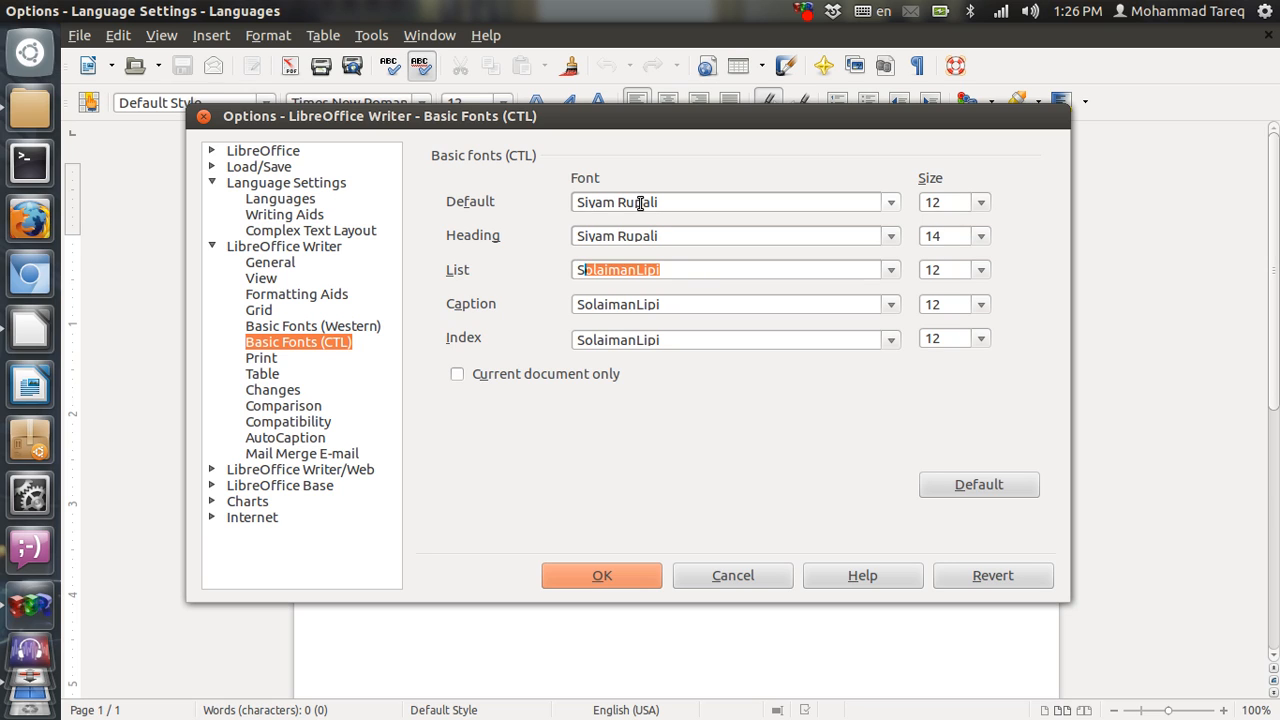
pyautogui.write('Si')
pyautogui.press('Tab')
pyautogui.press('Tab')
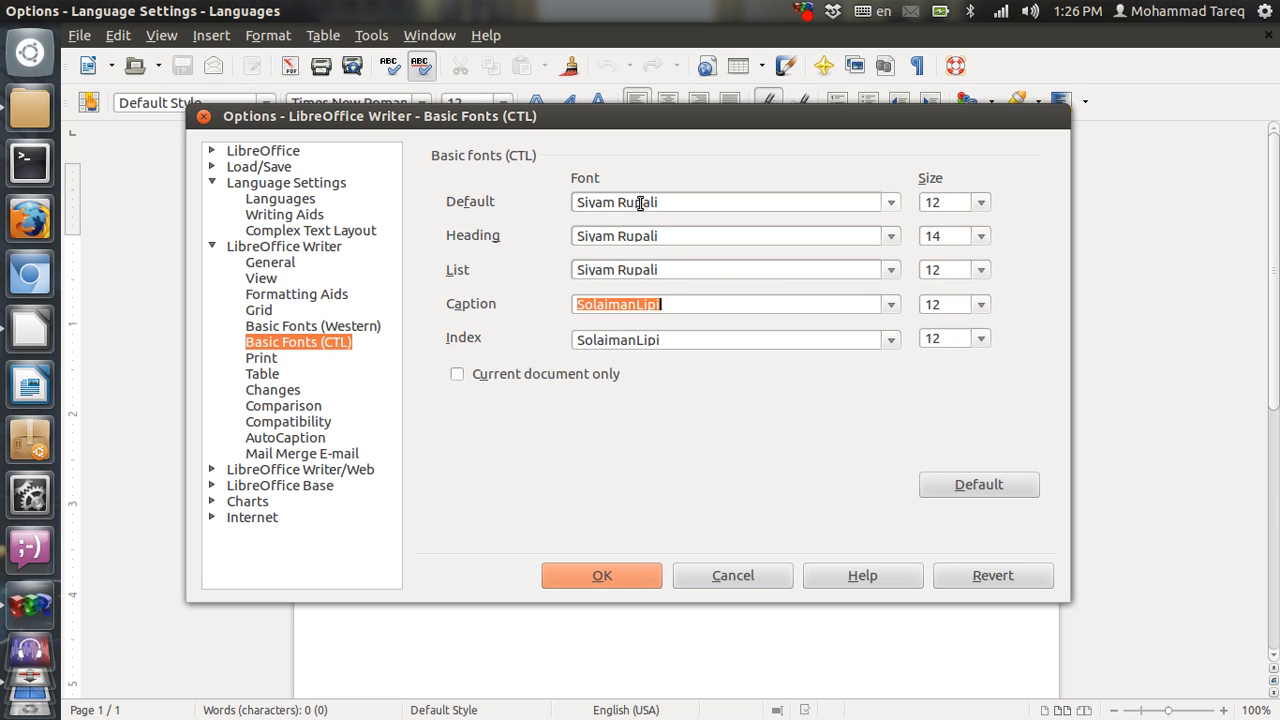
pyautogui.write('Si')
pyautogui.press('Tab')
pyautogui.press('Tab')
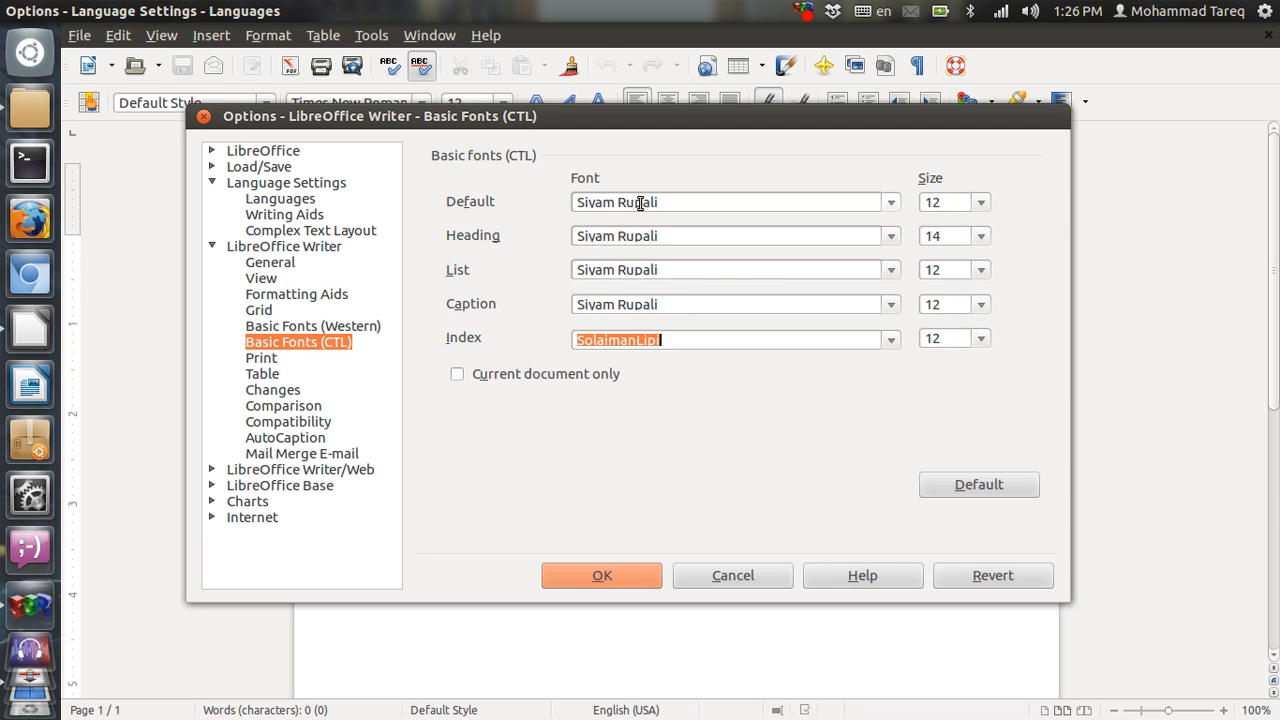
pyautogui.write('Siyam Rupali')
pyautogui.press('Tab')
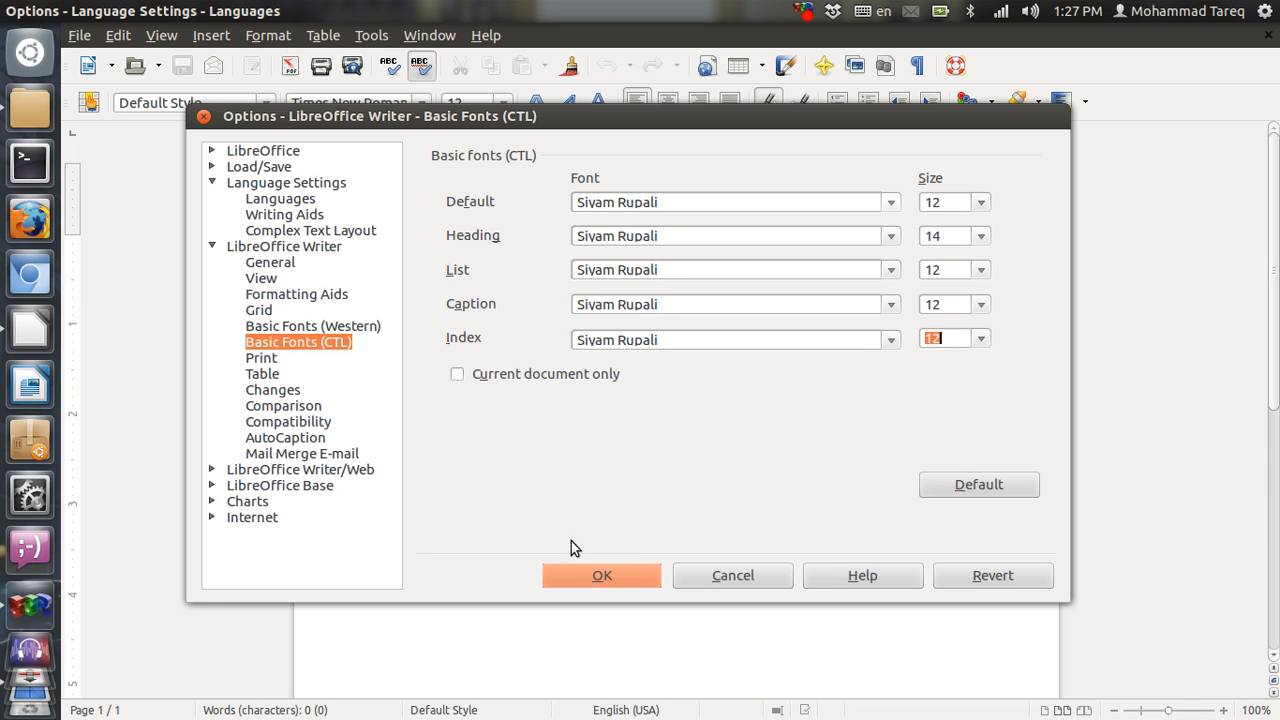
pyautogui.click(590, 578)
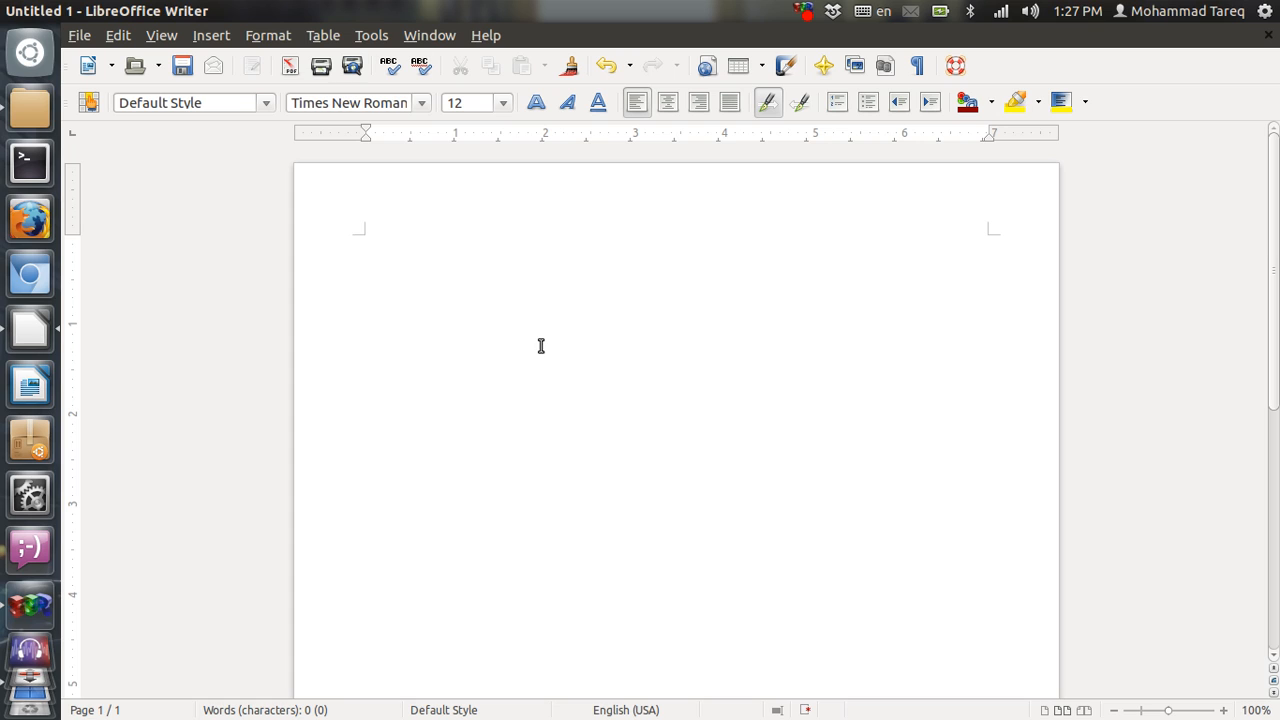
# Step: Switch the keyboard layout to Bengali (Probhat) and write "বাংলাদেশ আমার দেশ, বাংলা আমার মায়ের ভাষা।" in the document
pyautogui.click(862, 14)
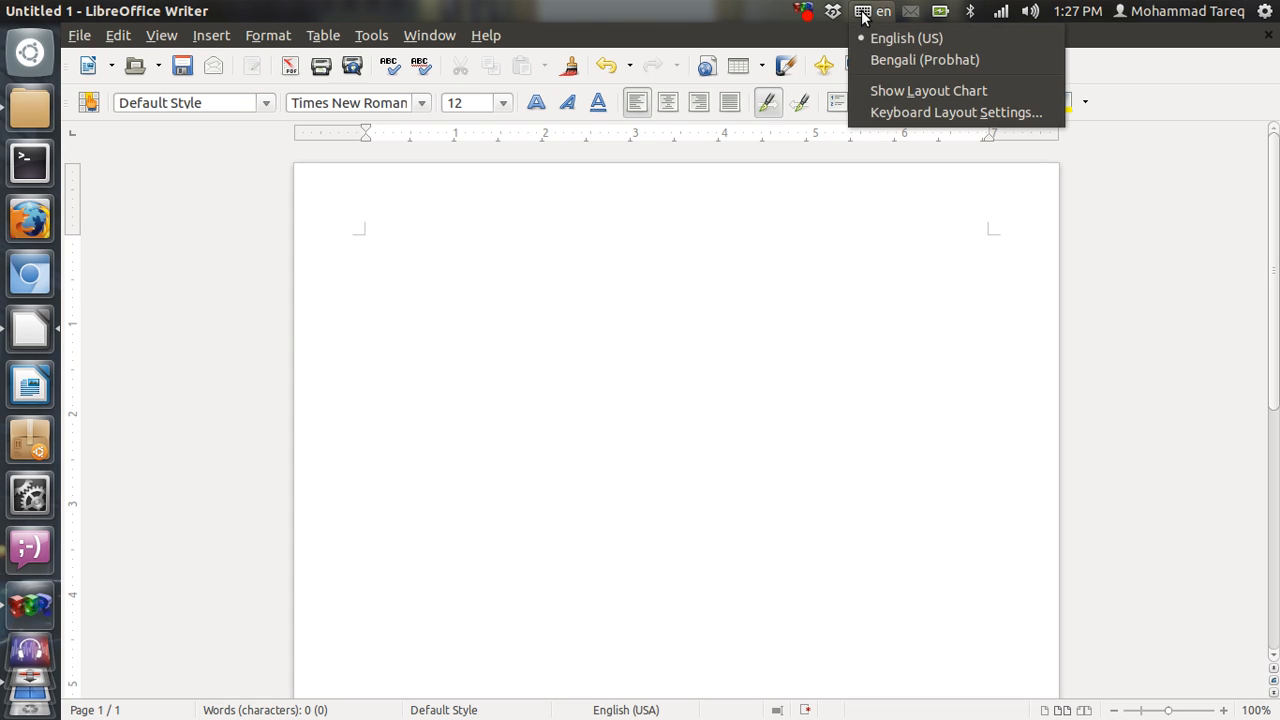
pyautogui.click(886, 59)
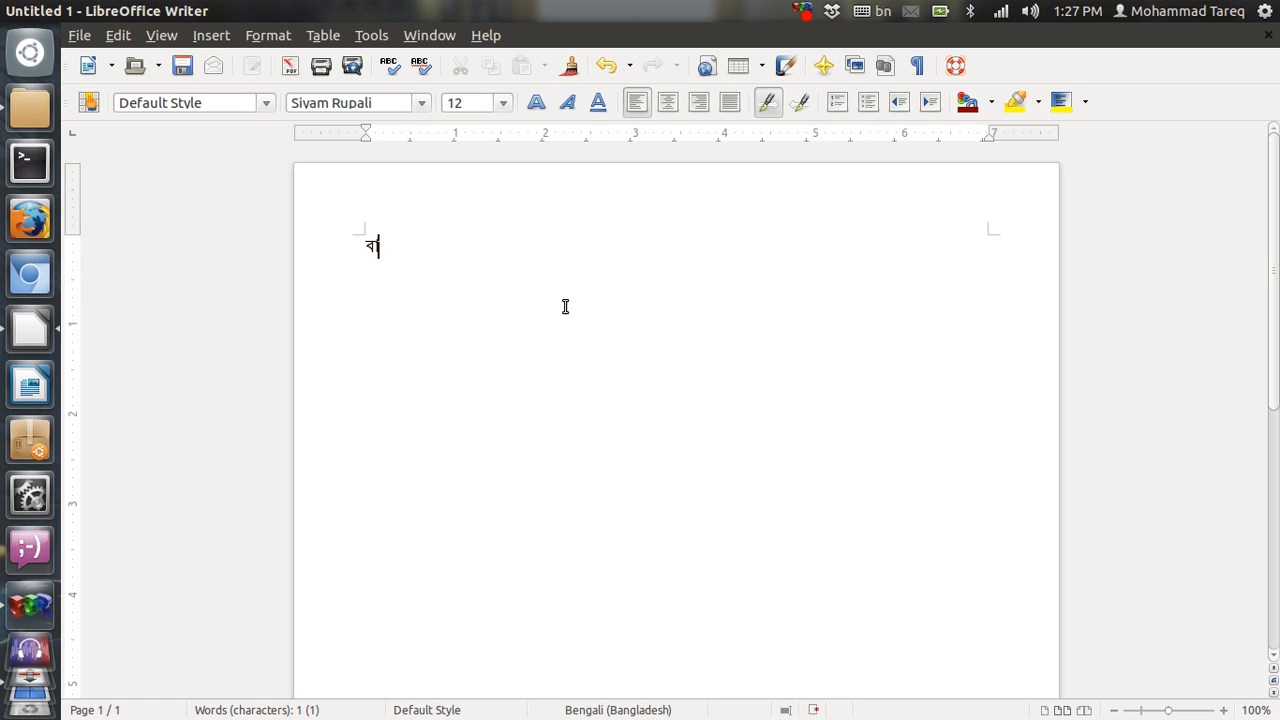
pyautogui.write('লাদেশ আমার দে')
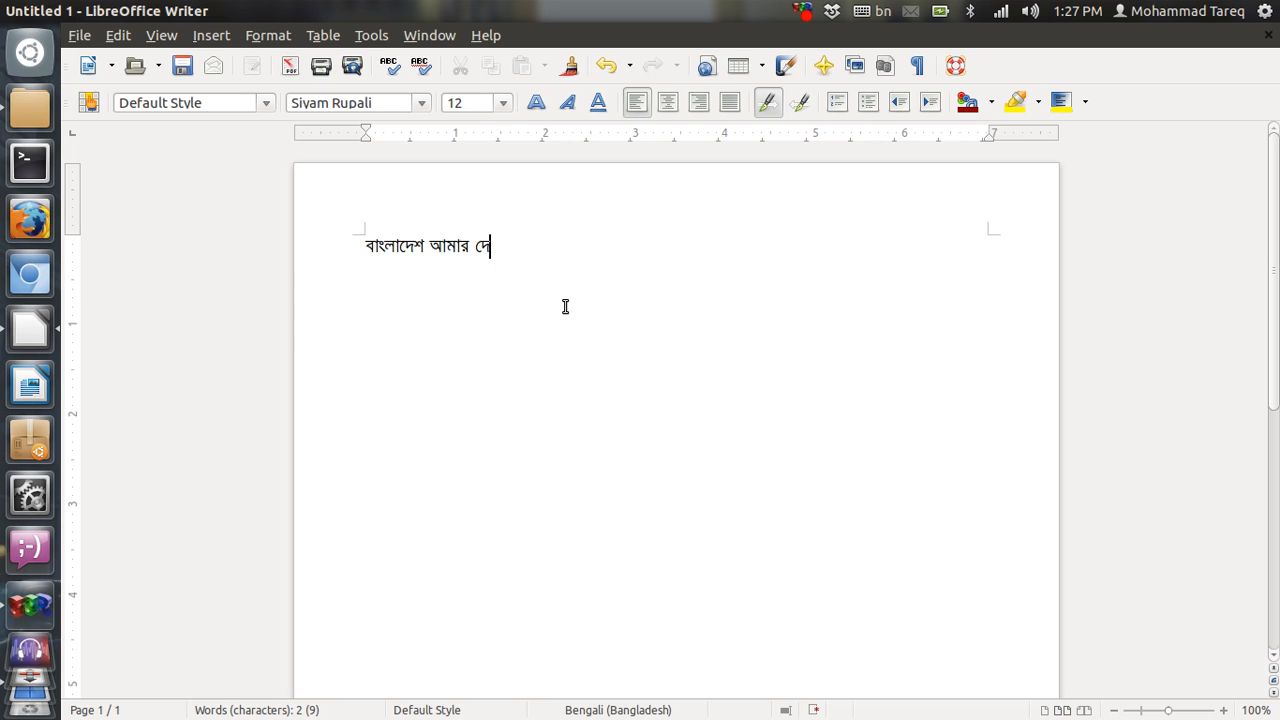
pyautogui.write('শ, বাংলা')
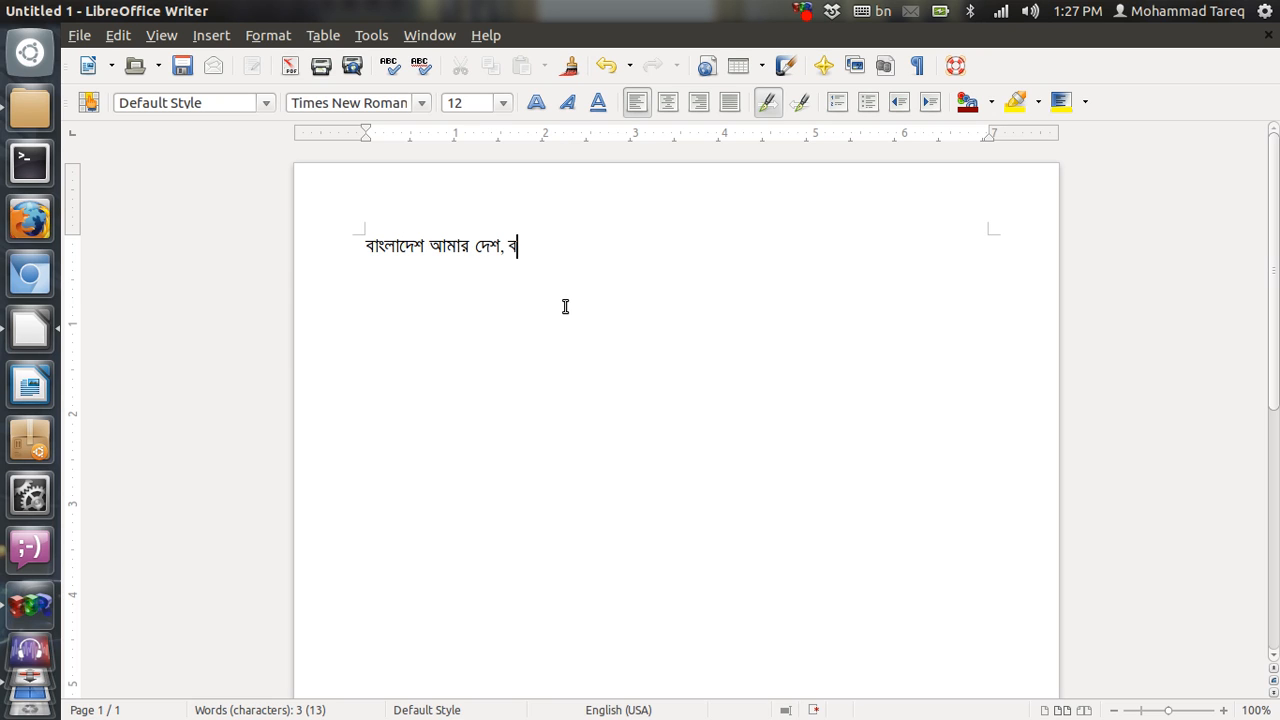
pyautogui.write(' আমার মা')
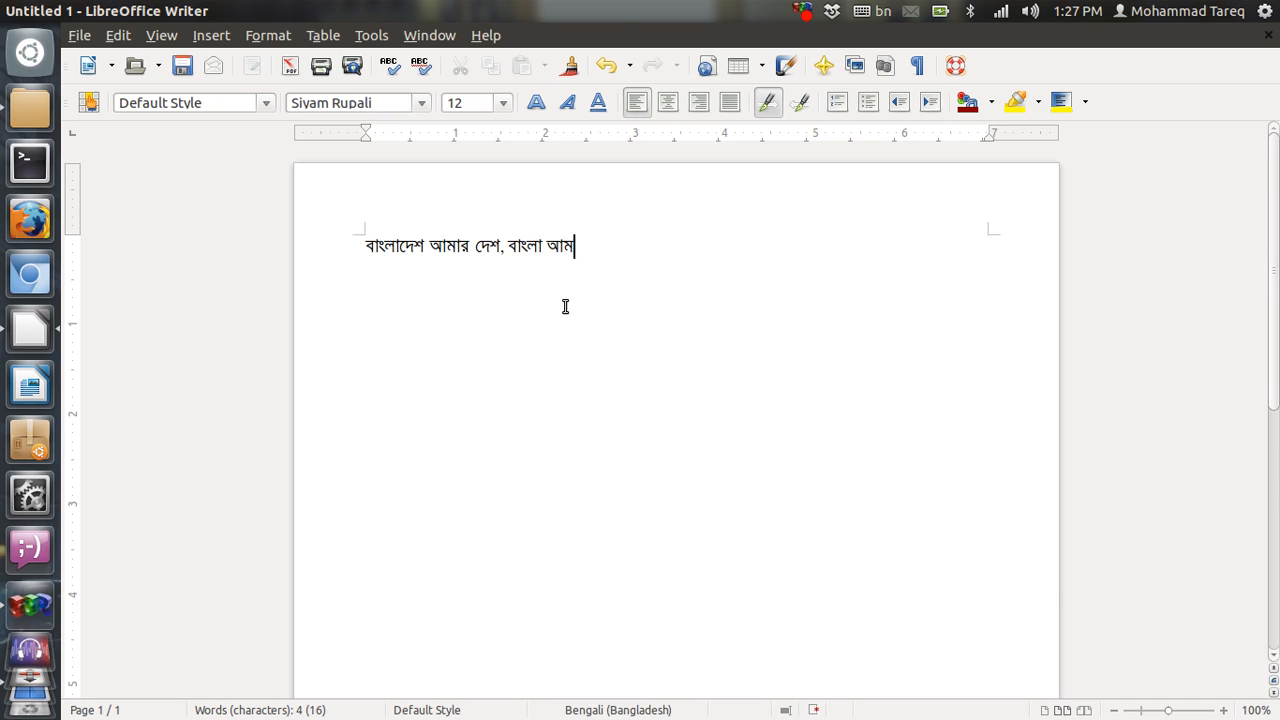
pyautogui.write('য়ের ভাষা।')
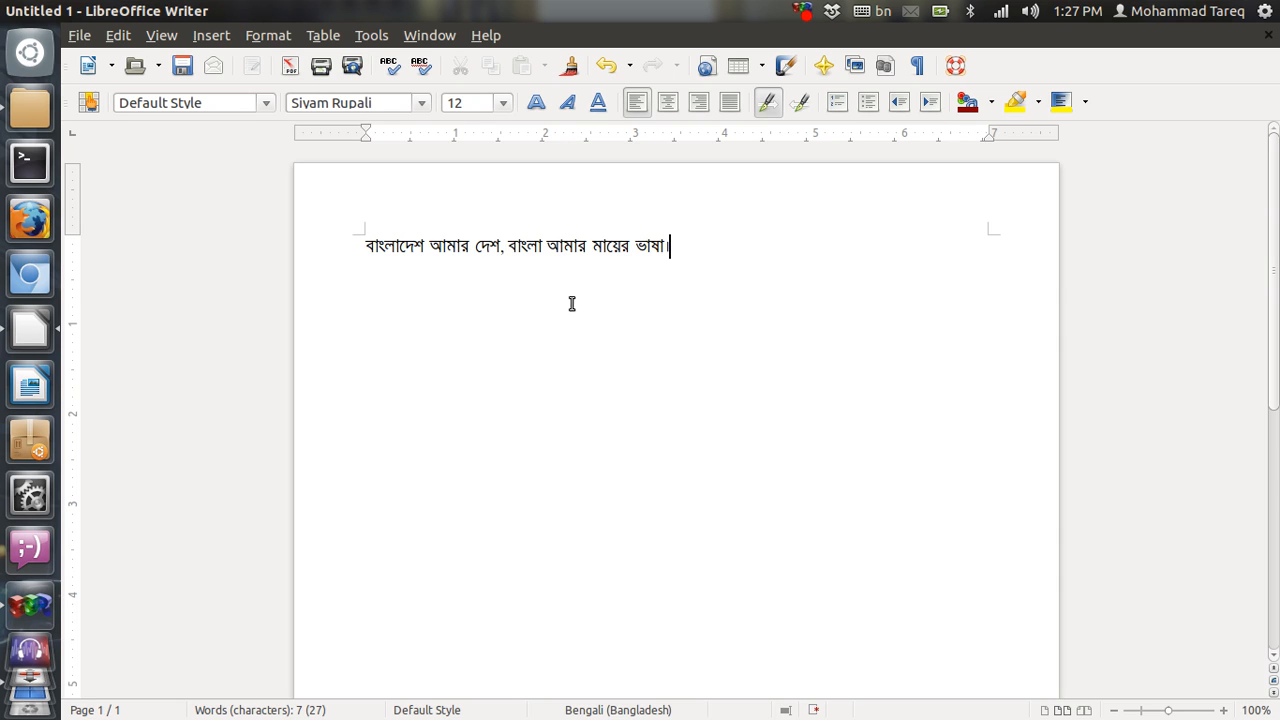
# Step: Set the whole Bengali sentence in the AdorshoLipi font at size 18
pyautogui.moveTo(678, 245); pyautogui.dragTo(364, 244)
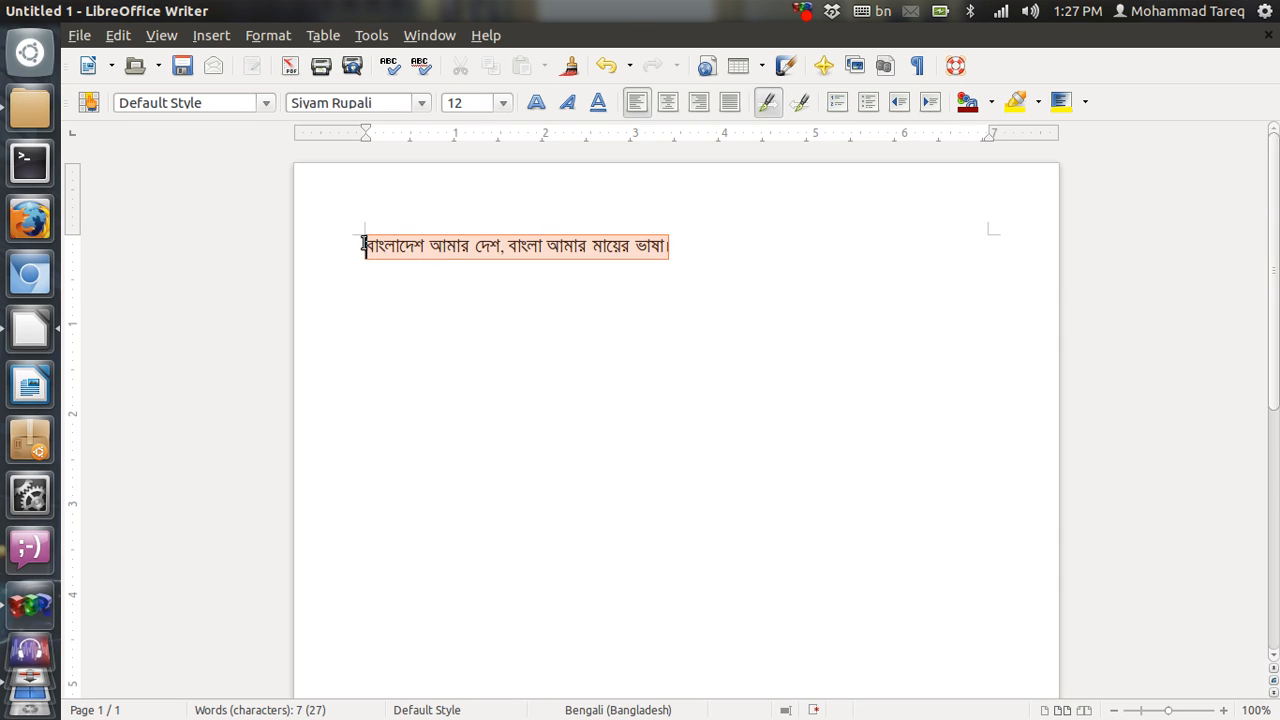
pyautogui.click(421, 104)
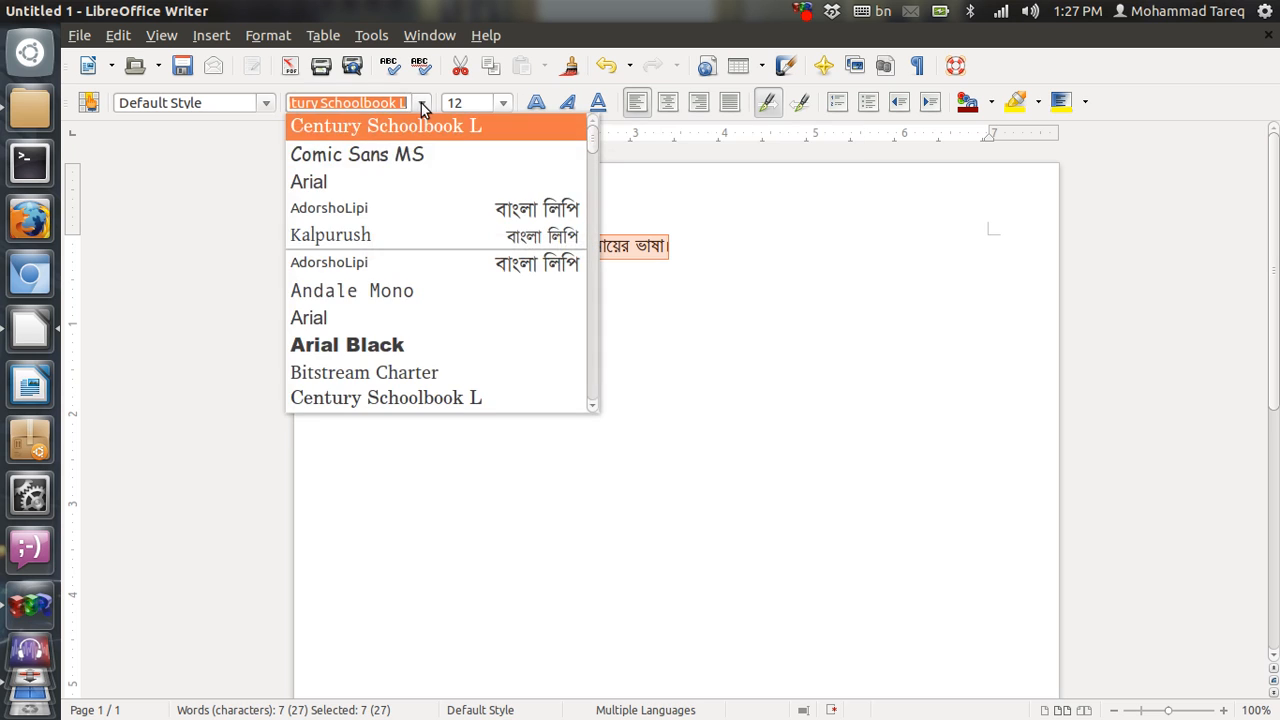
pyautogui.click(395, 212)
pyautogui.click(502, 103)
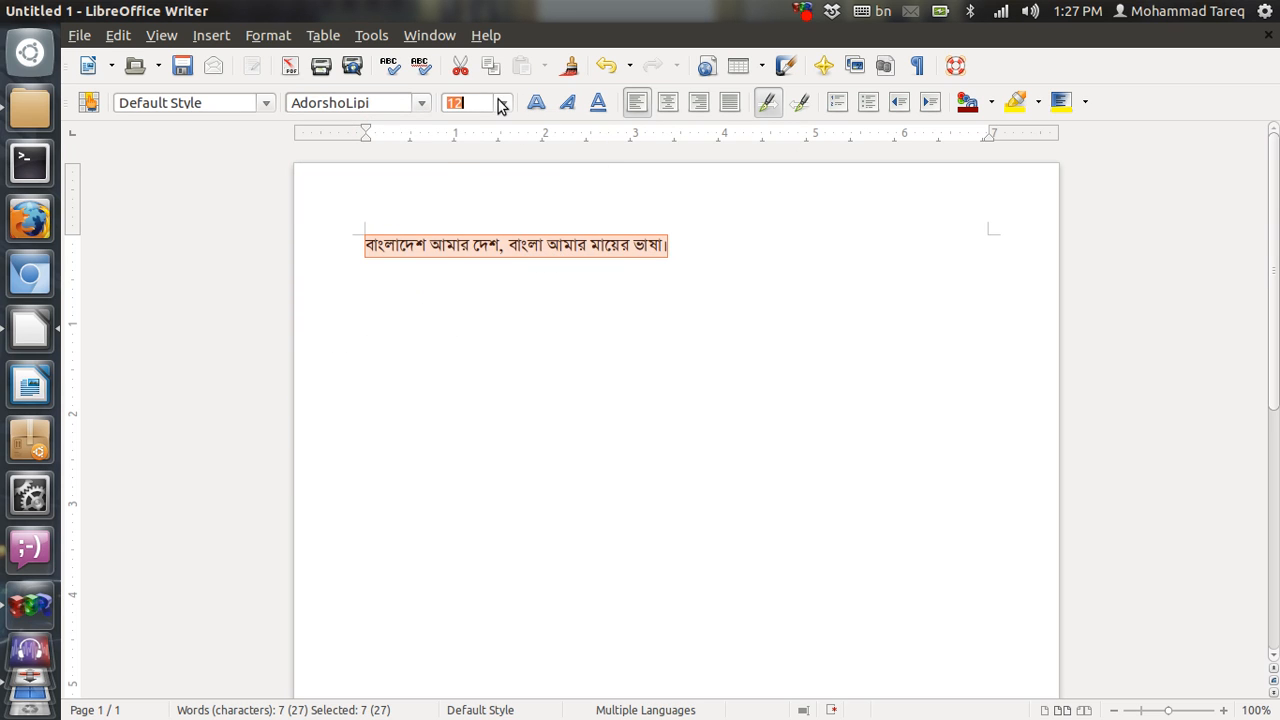
pyautogui.click(474, 289)
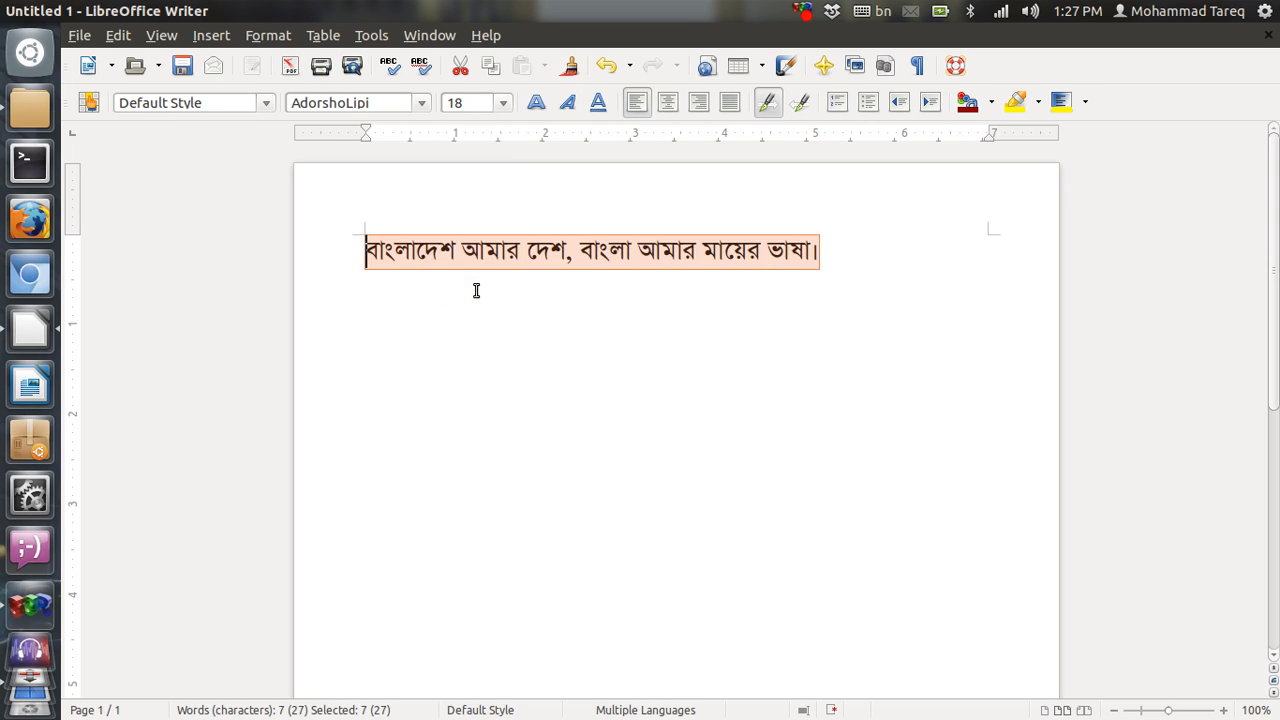
pyautogui.press('End')
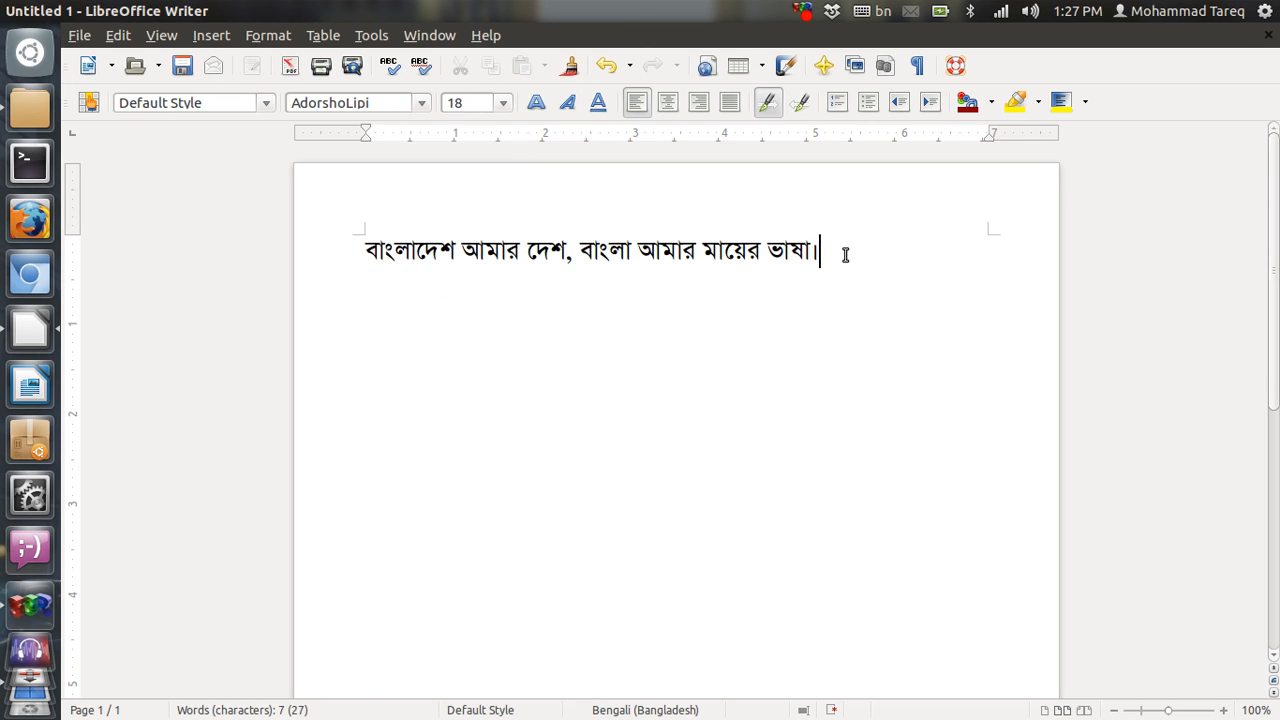
# Step: Highlight the second clause, "বাংলা আমার মায়ের ভাষা।", in dark green
pyautogui.moveTo(845, 255); pyautogui.dragTo(586, 244)
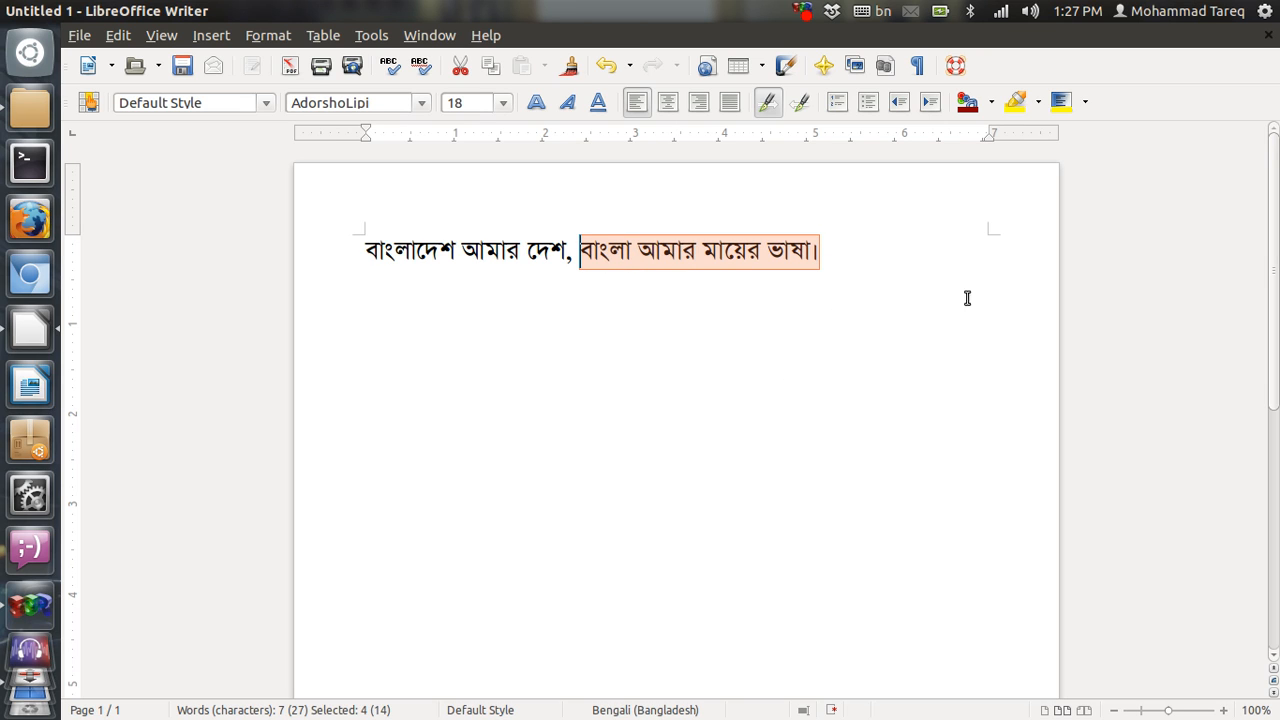
pyautogui.click(1040, 102)
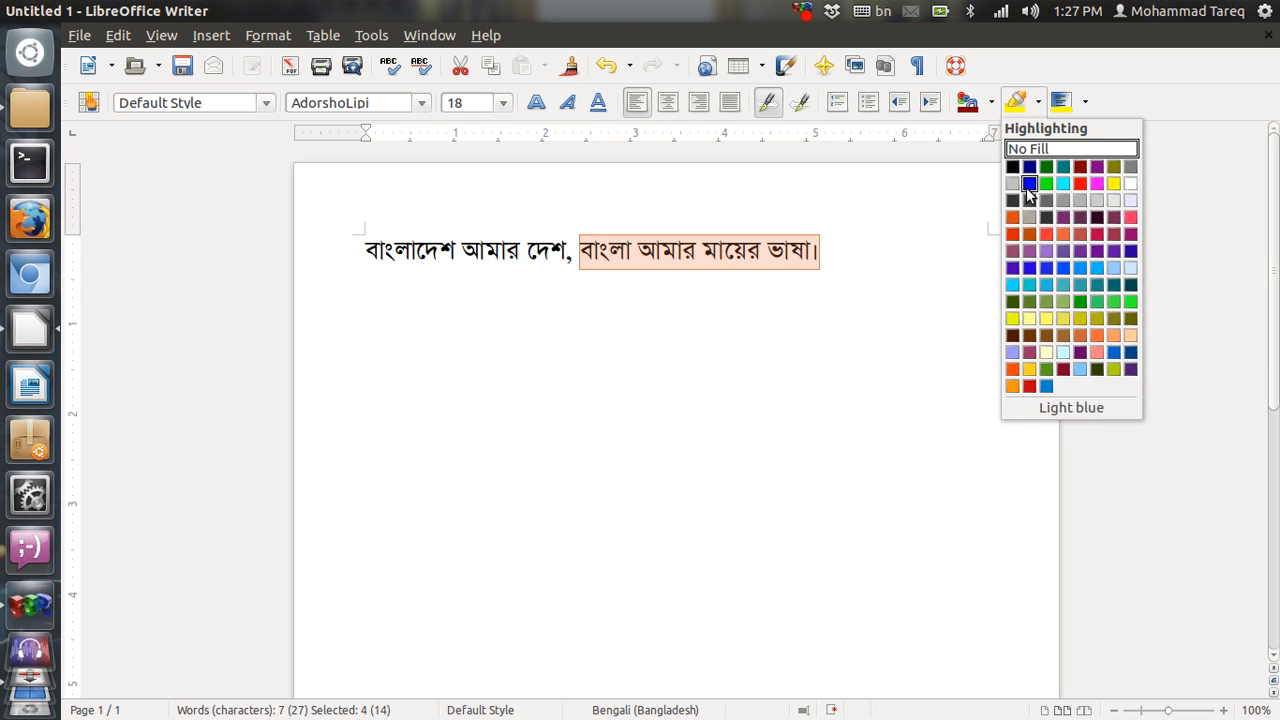
pyautogui.click(1047, 168)
pyautogui.click(786, 387)
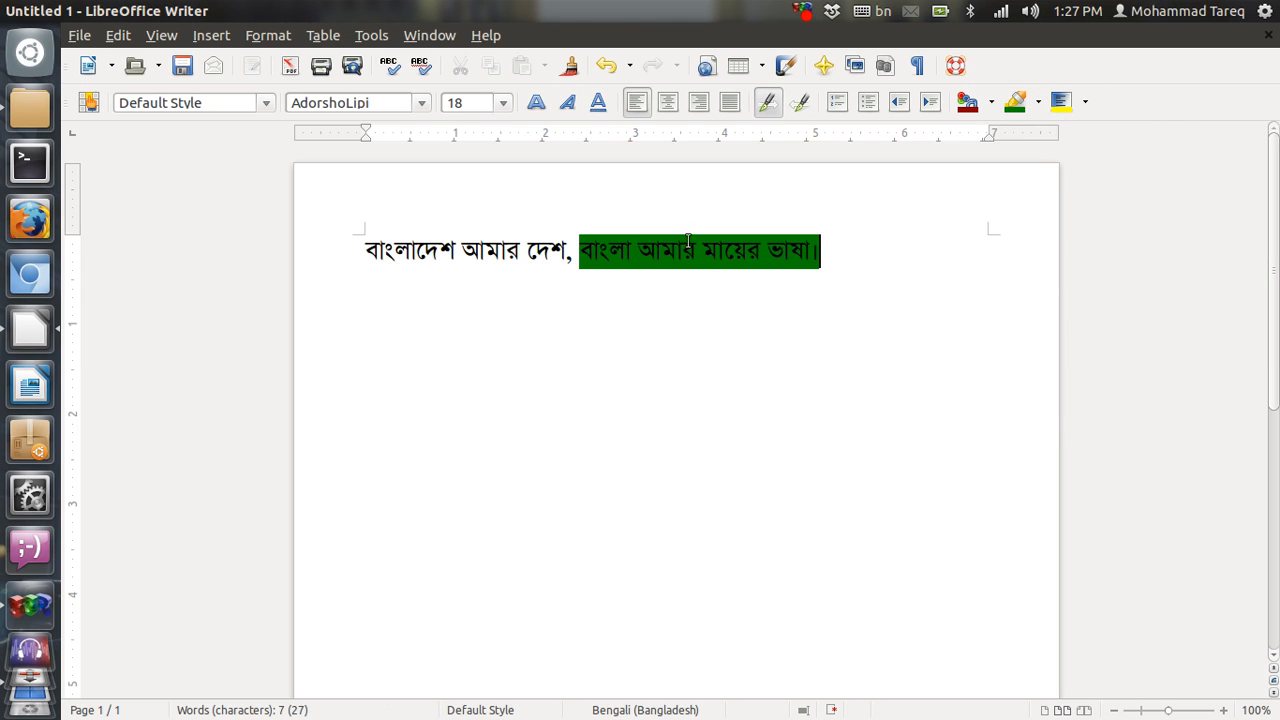
# Step: Highlight the first clause, "বাংলাদেশ আমার দেশ,", in red
pyautogui.moveTo(365, 250); pyautogui.dragTo(572, 252)
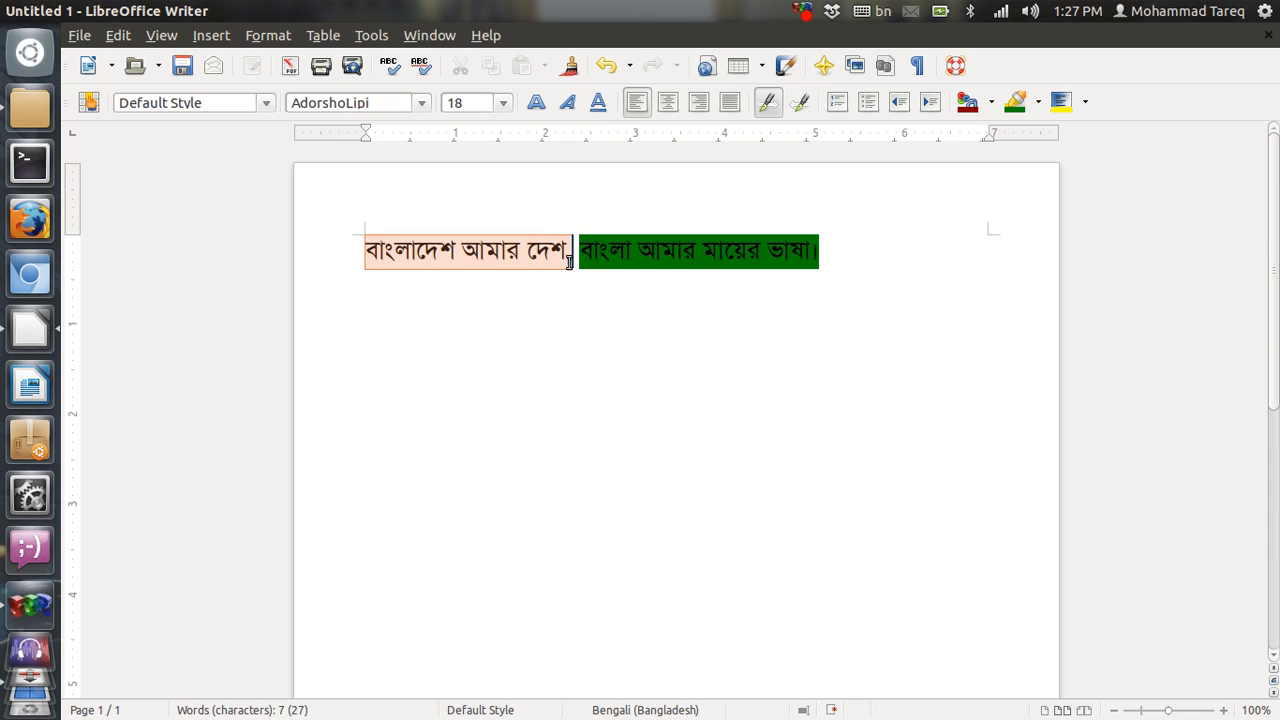
pyautogui.click(1038, 101)
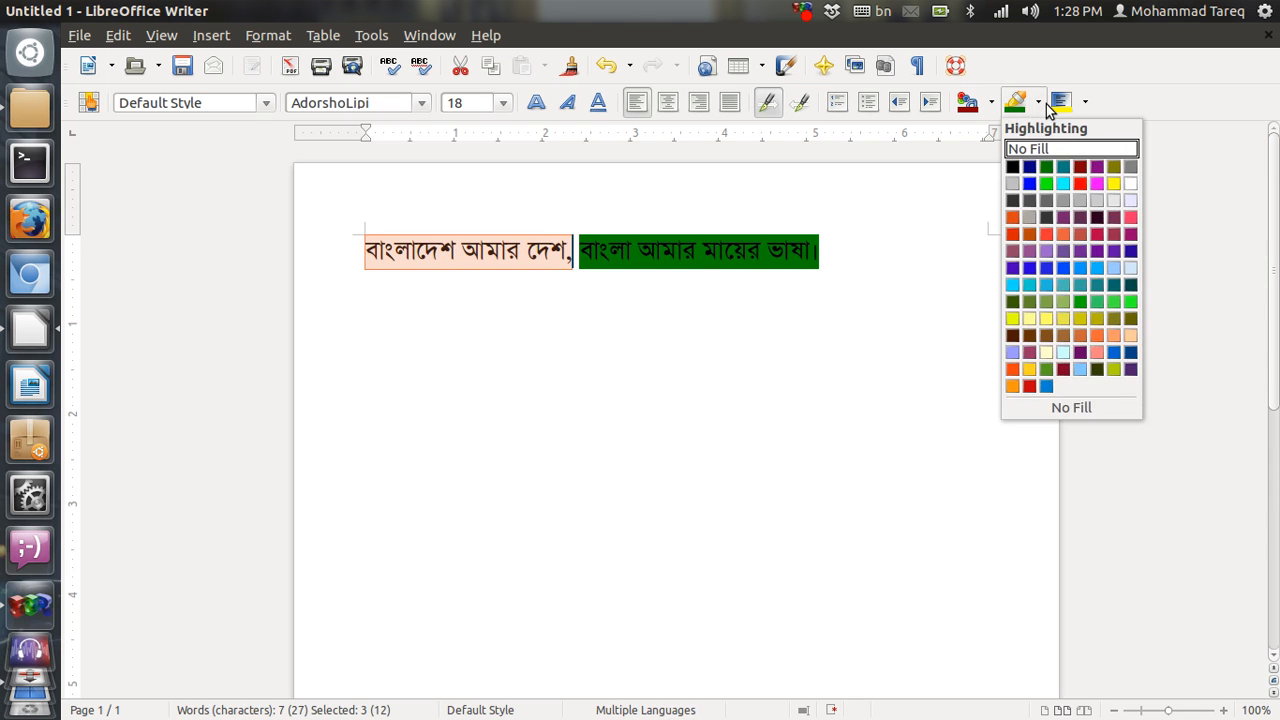
pyautogui.click(1080, 183)
pyautogui.click(617, 421)
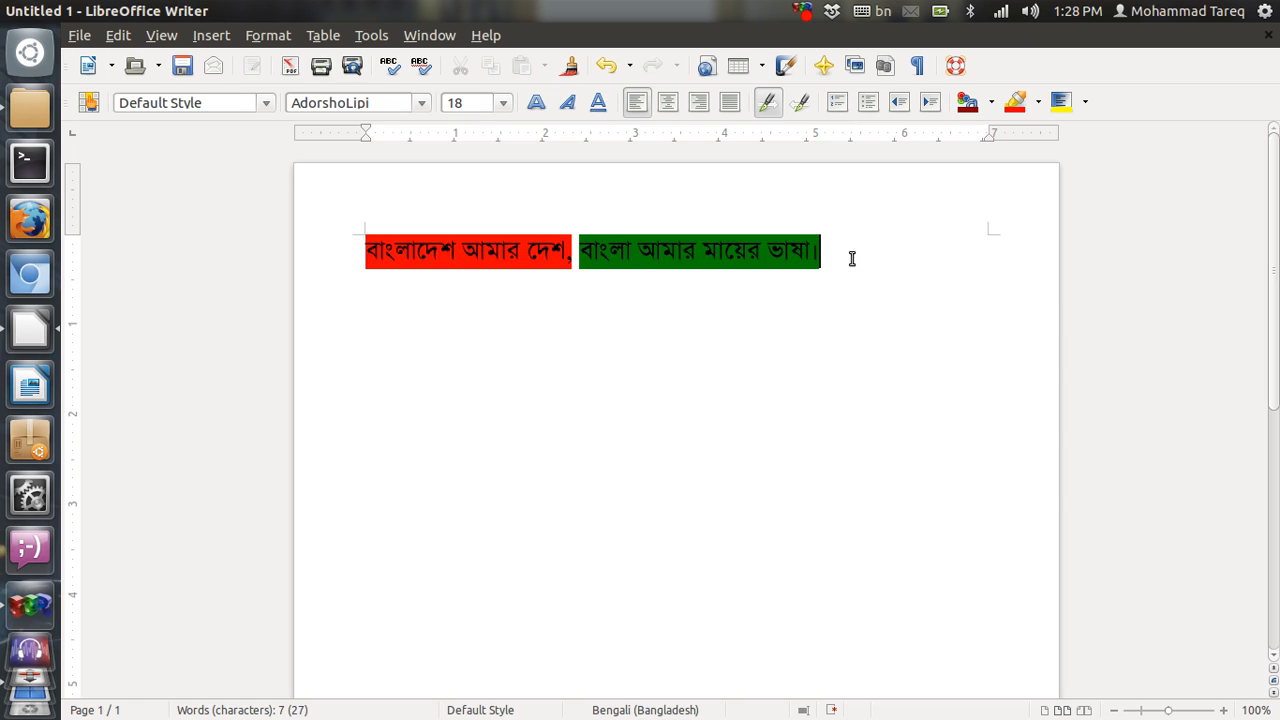
# Step: Give the sentence's paragraph a pale cyan background color
pyautogui.moveTo(852, 259); pyautogui.dragTo(340, 254)
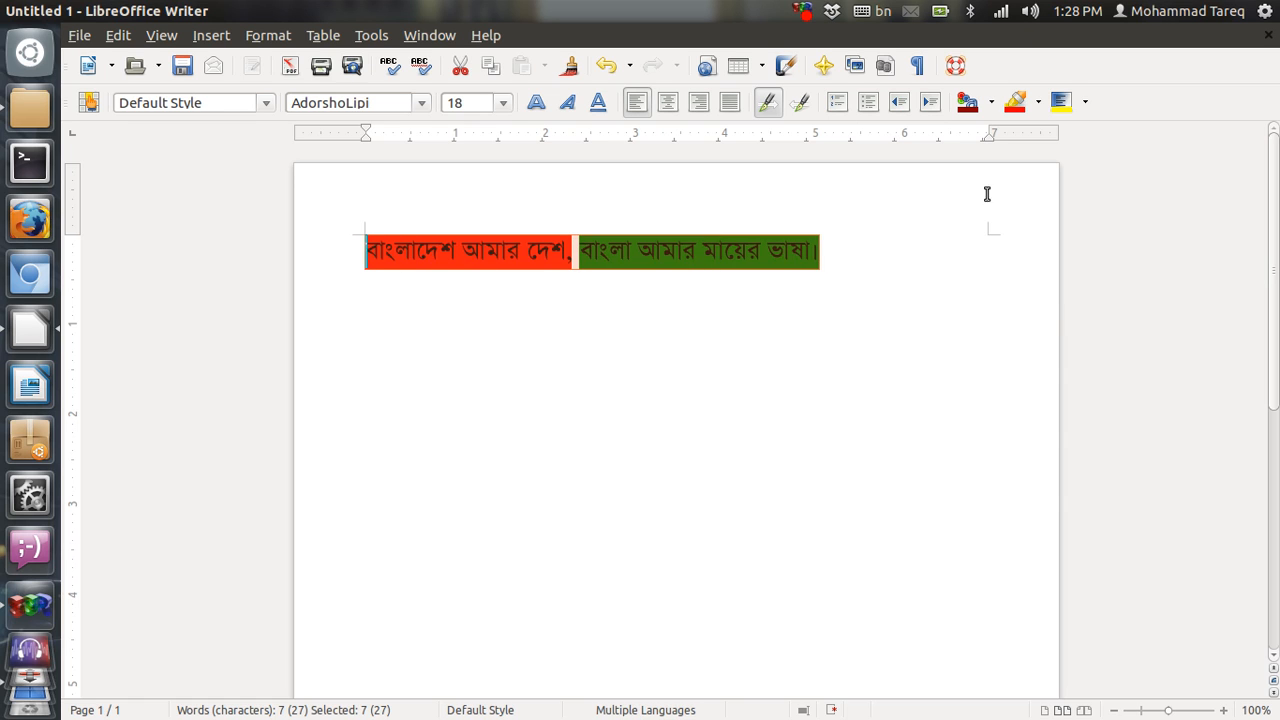
pyautogui.click(1086, 103)
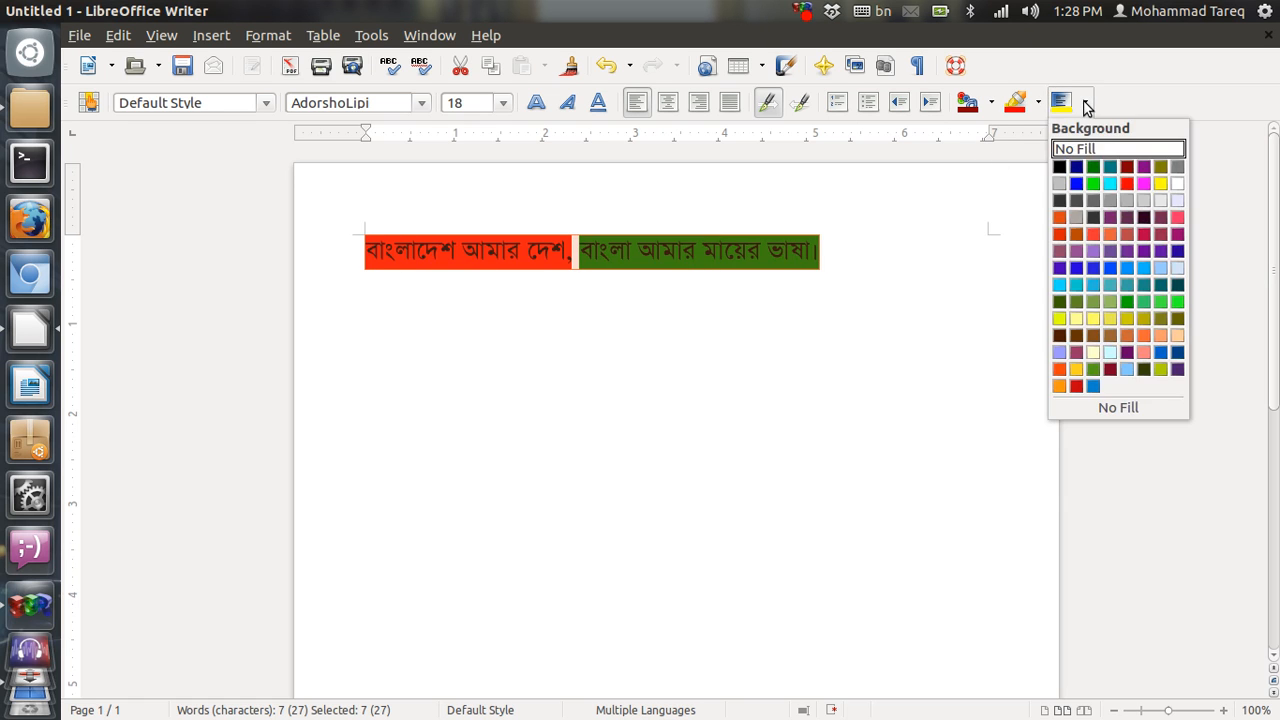
pyautogui.click(1112, 358)
pyautogui.click(721, 458)
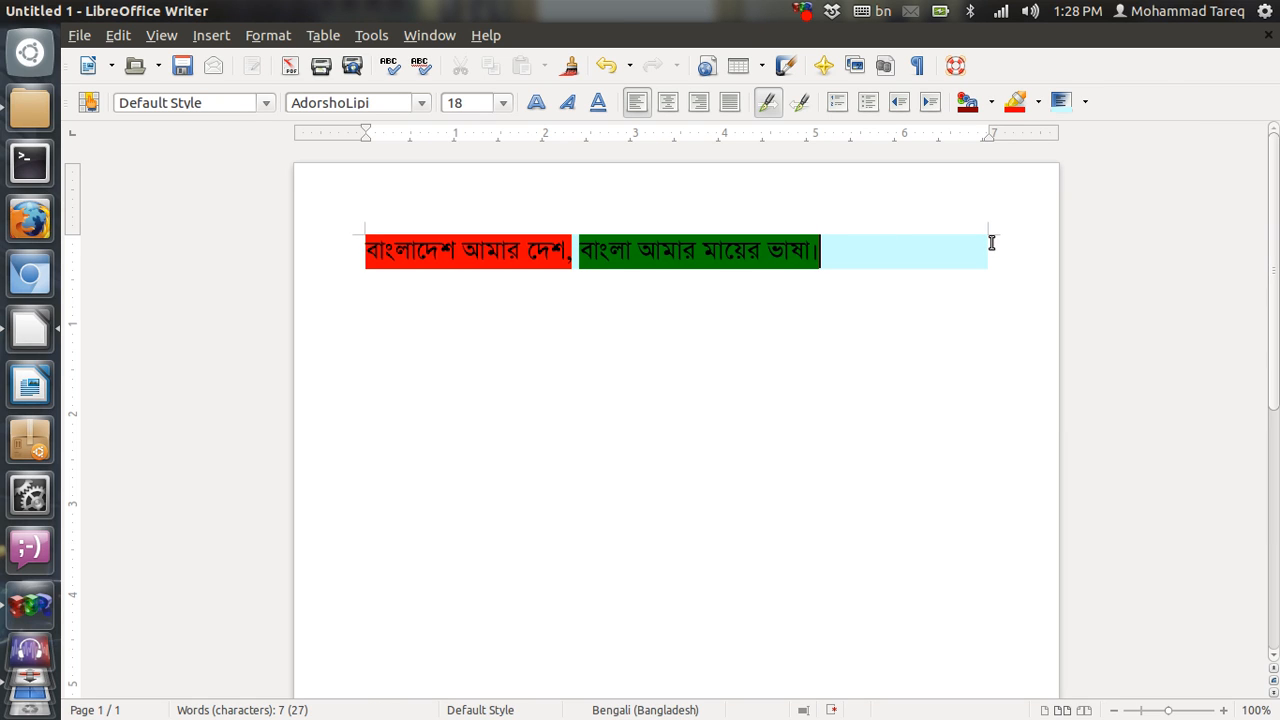
# Step: Change the font color of the whole sentence to yellow
pyautogui.tripleClick(853, 261)
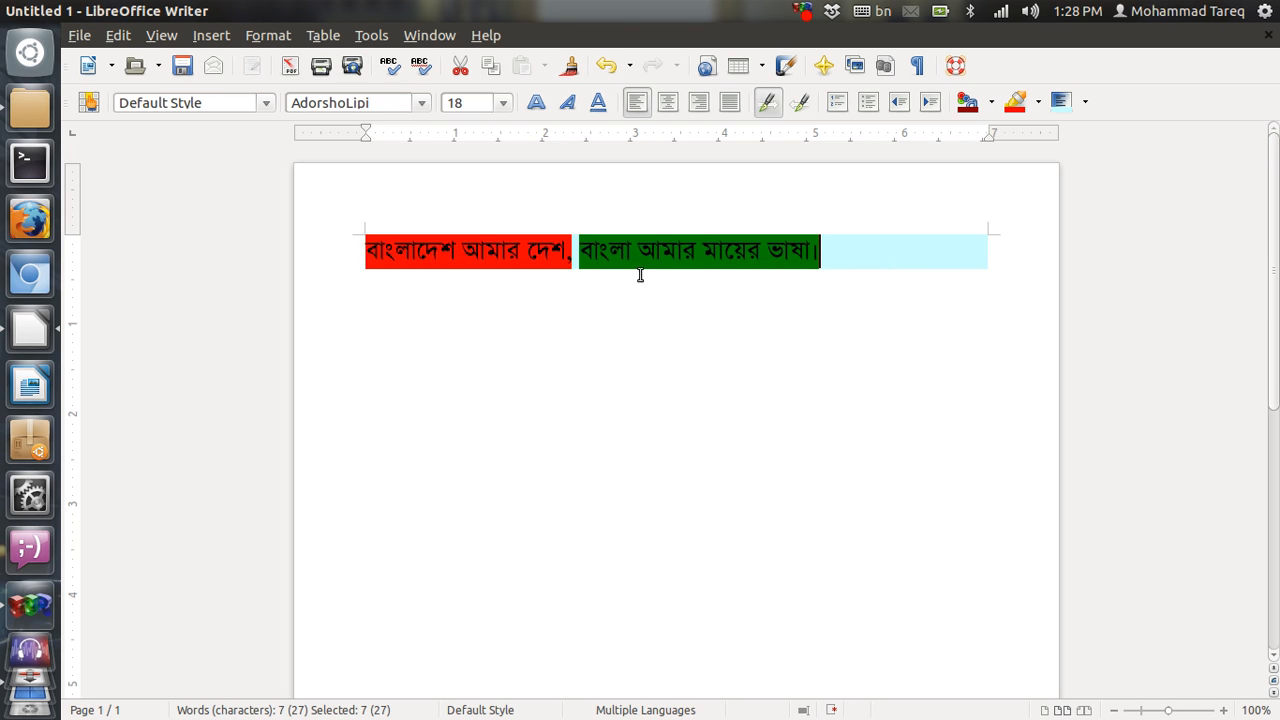
pyautogui.click(990, 102)
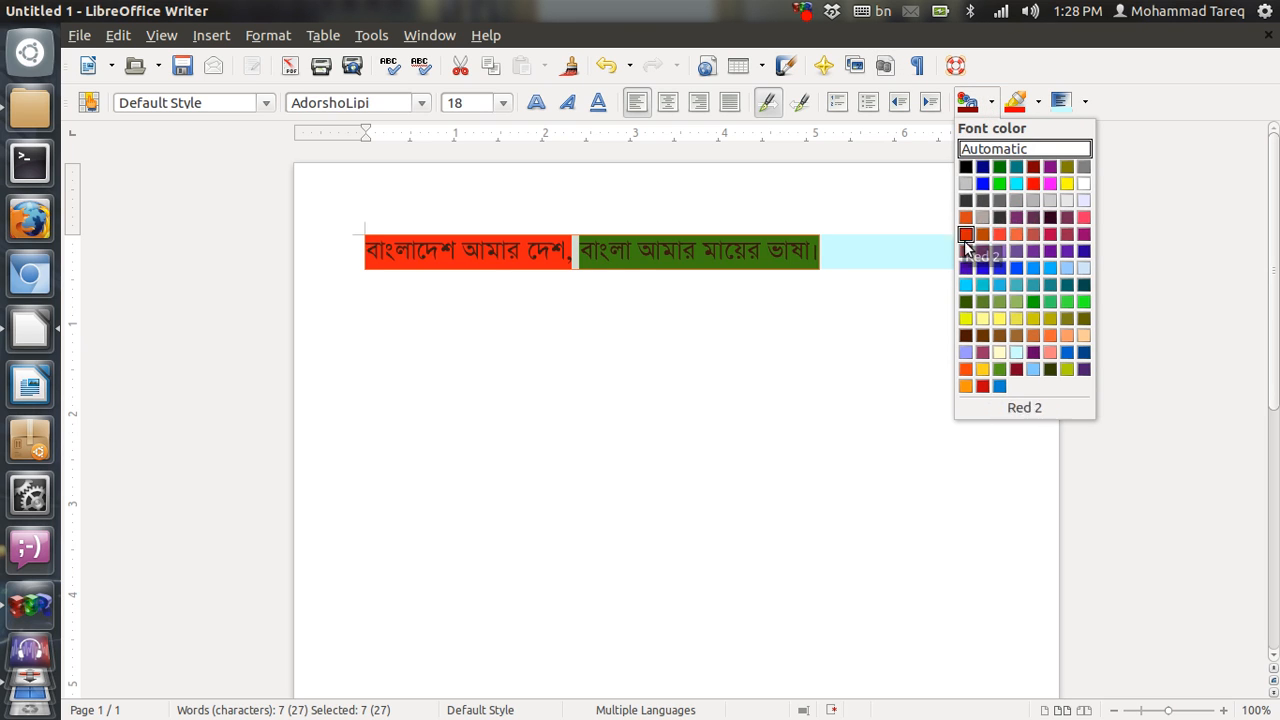
pyautogui.click(966, 320)
pyautogui.click(706, 371)
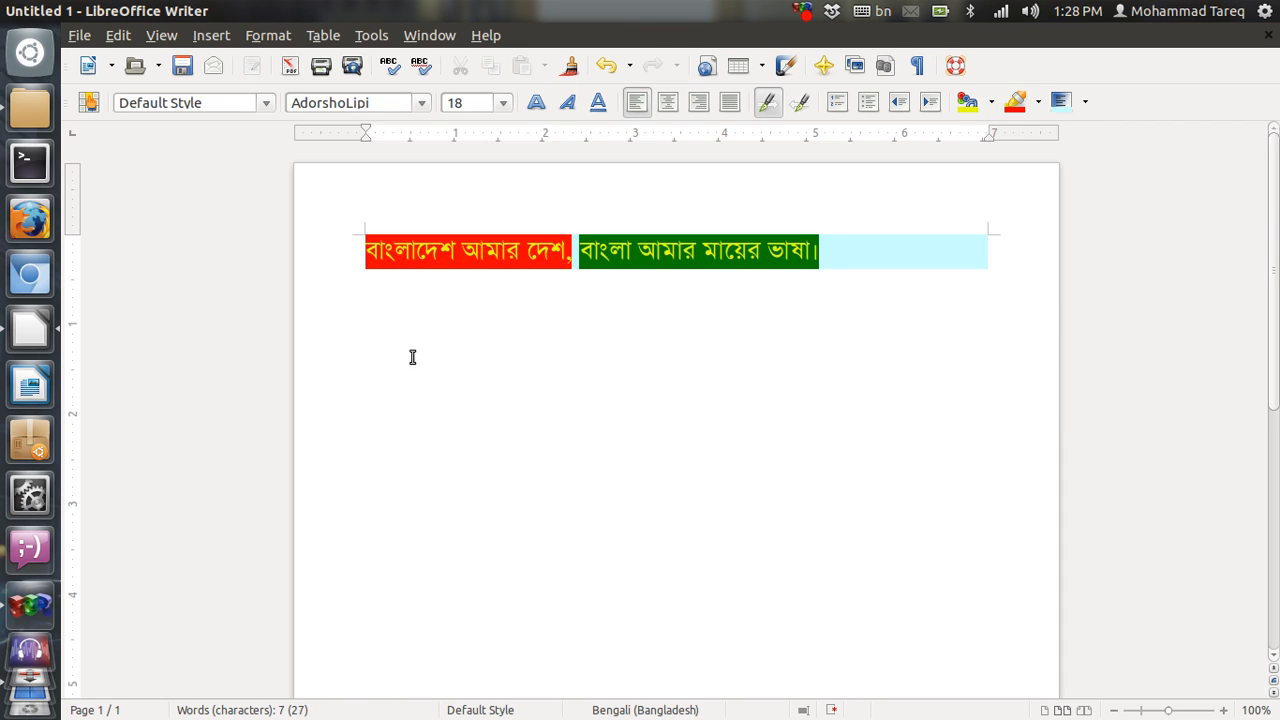
# Step: Remove the paragraph background from the sentence by setting it to No Fill
pyautogui.moveTo(362, 252); pyautogui.dragTo(992, 260)
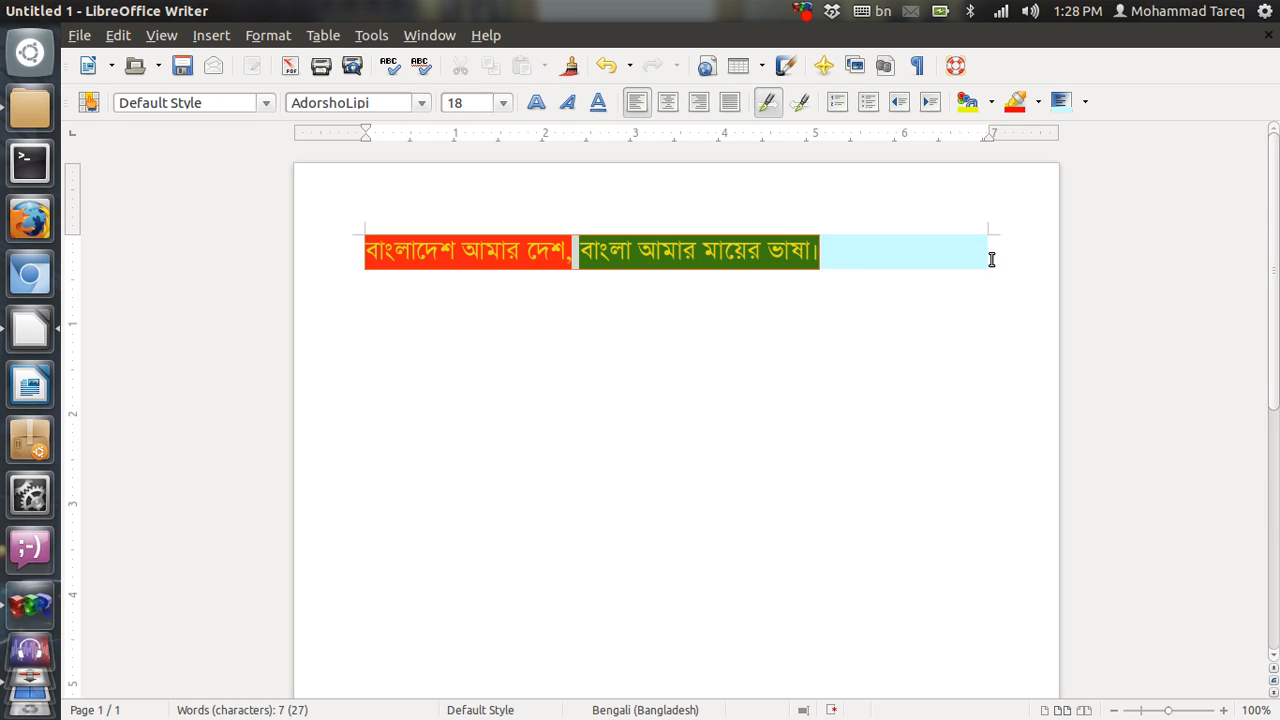
pyautogui.click(1085, 101)
pyautogui.click(906, 297)
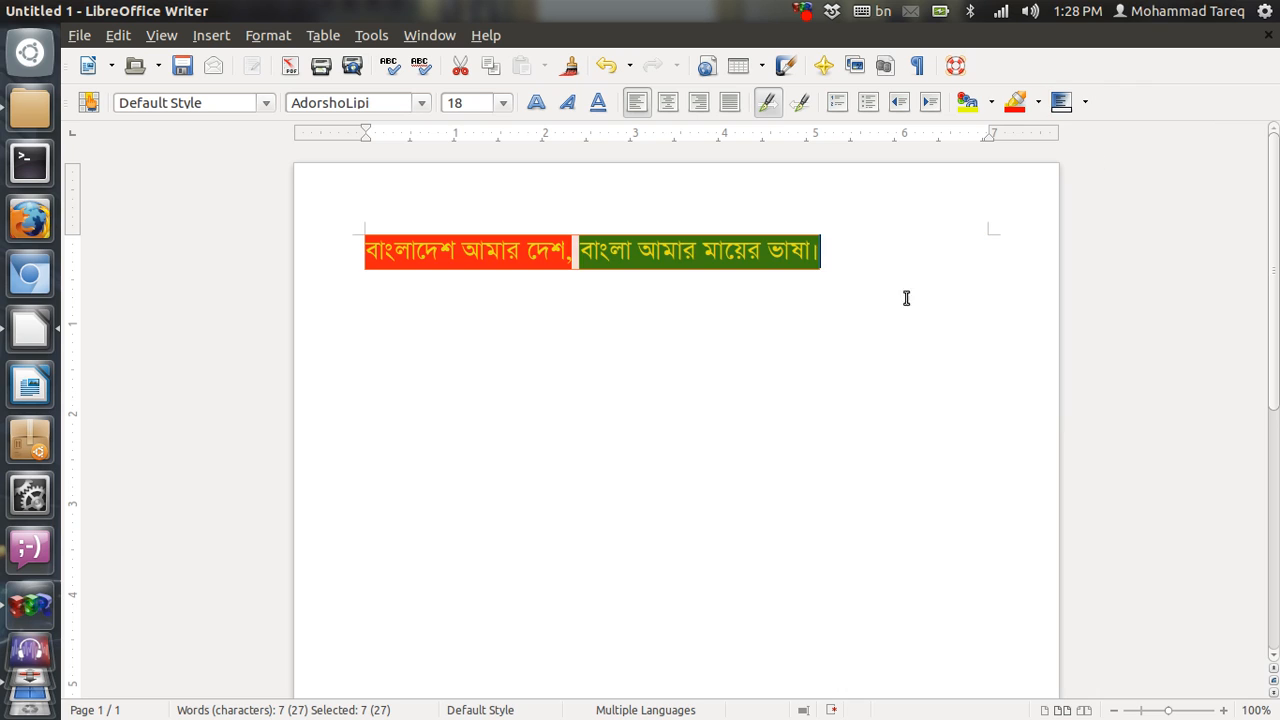
pyautogui.click(589, 289)
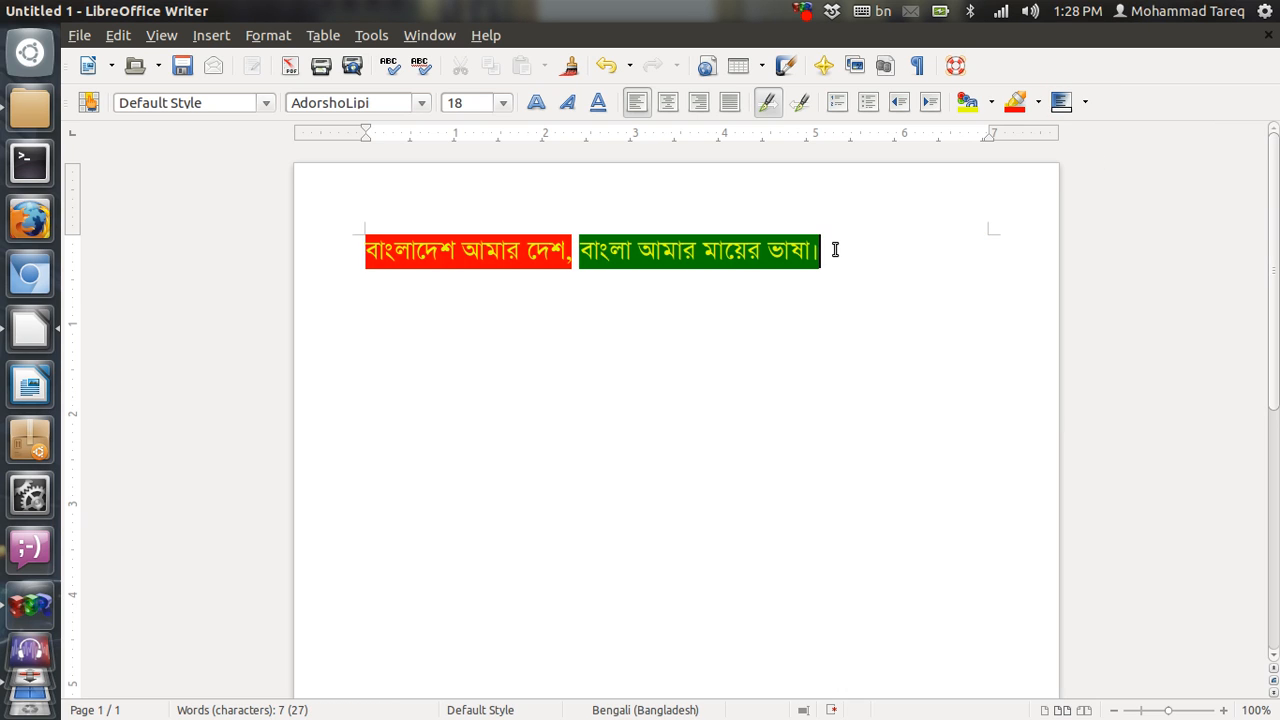
# Step: Remove the highlighting from the whole sentence by setting it to No Fill
pyautogui.hotkey('shift', 'Left')
pyautogui.hotkey('shift', 'Left')
pyautogui.hotkey('shift', 'Left')
pyautogui.hotkey('shift', 'Left')
pyautogui.hotkey('shift', 'Left')
pyautogui.hotkey('shift', 'Left')
pyautogui.hotkey('shift', 'Left')
pyautogui.hotkey('shift', 'Left')
pyautogui.hotkey('shift', 'Left')
pyautogui.hotkey('shift', 'Left')
pyautogui.hotkey('shift', 'Left')
pyautogui.hotkey('shift', 'Left')
pyautogui.hotkey('shift', 'Left')
pyautogui.hotkey('shift', 'Left')
pyautogui.hotkey('shift', 'Left')
pyautogui.hotkey('shift', 'Left')
pyautogui.hotkey('shift', 'Left')
pyautogui.hotkey('shift', 'Left')
pyautogui.hotkey('shift', 'Left')
pyautogui.hotkey('shift', 'Left')
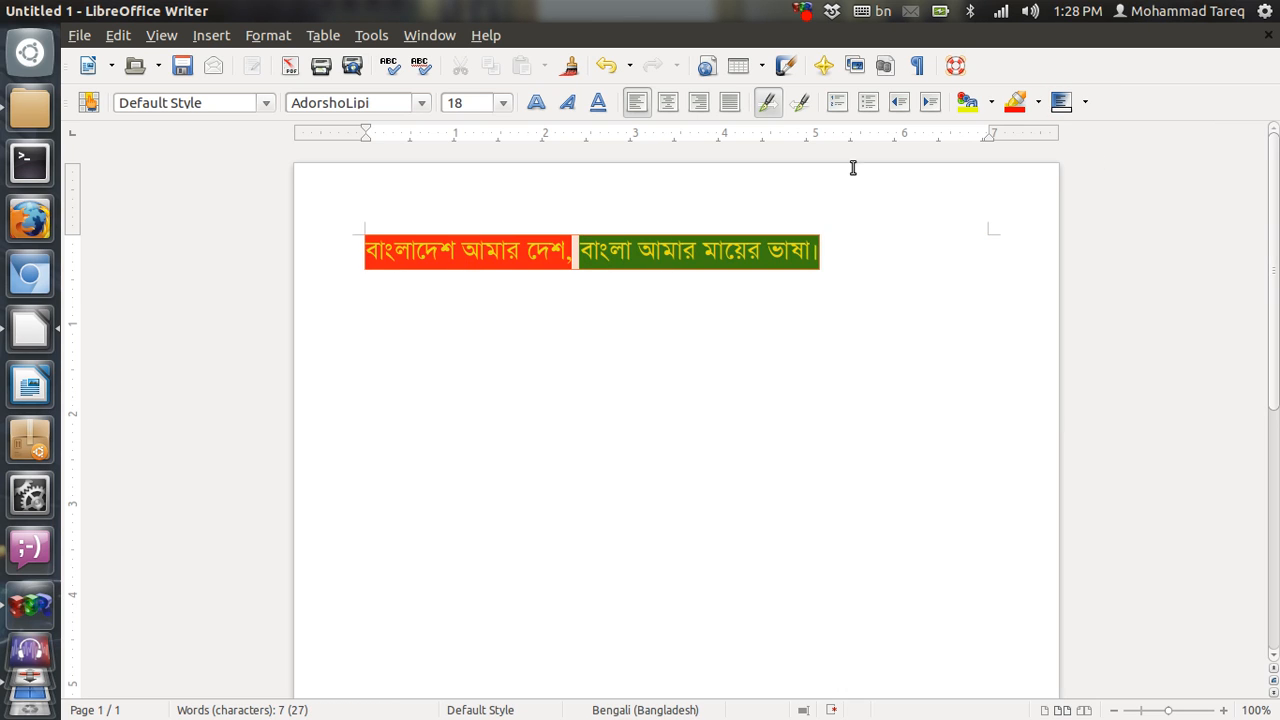
pyautogui.click(1038, 102)
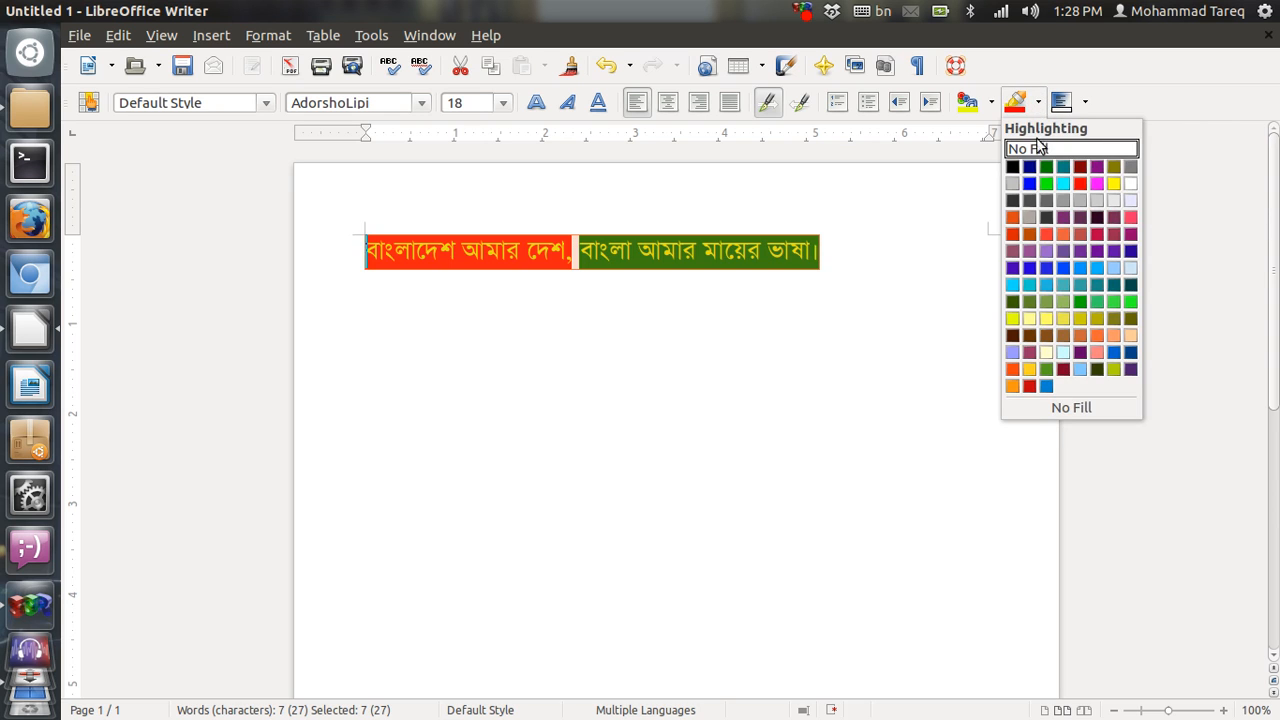
pyautogui.click(1038, 148)
pyautogui.click(832, 346)
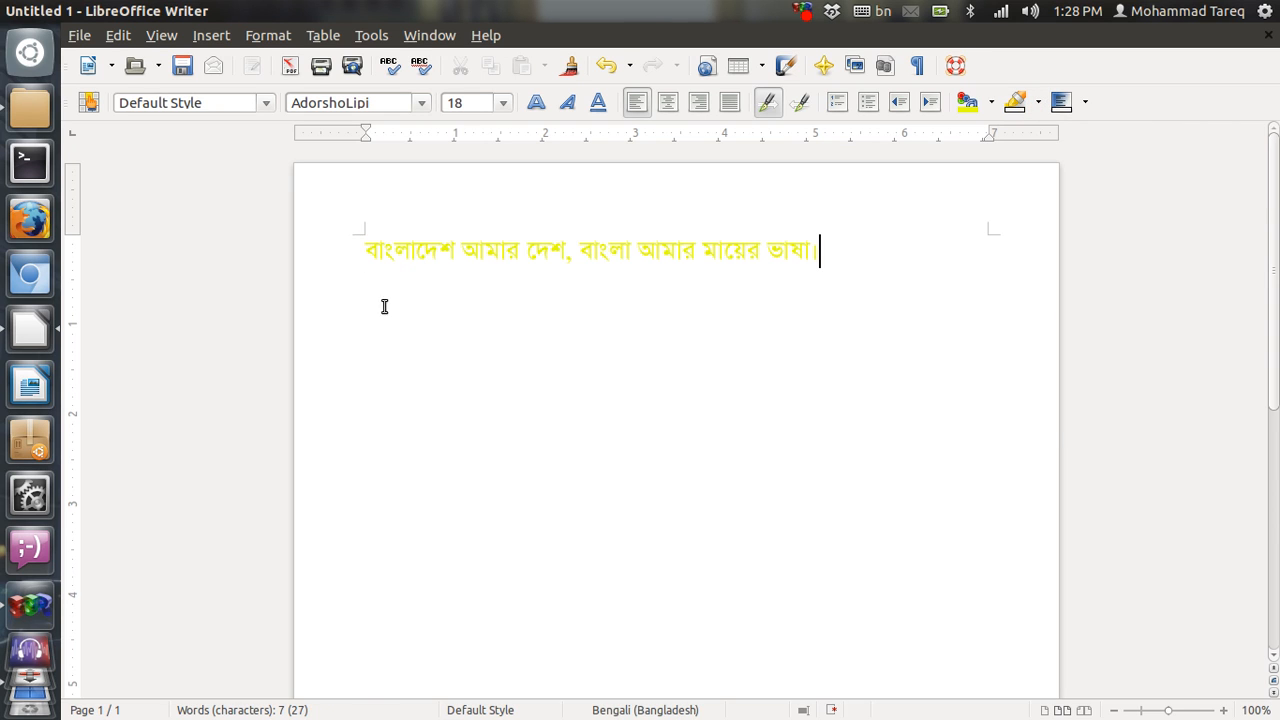
# Step: Set the font color of the second clause, "বাংলা আমার মায়ের ভাষা।", to Green 5
pyautogui.moveTo(367, 248); pyautogui.dragTo(835, 237)
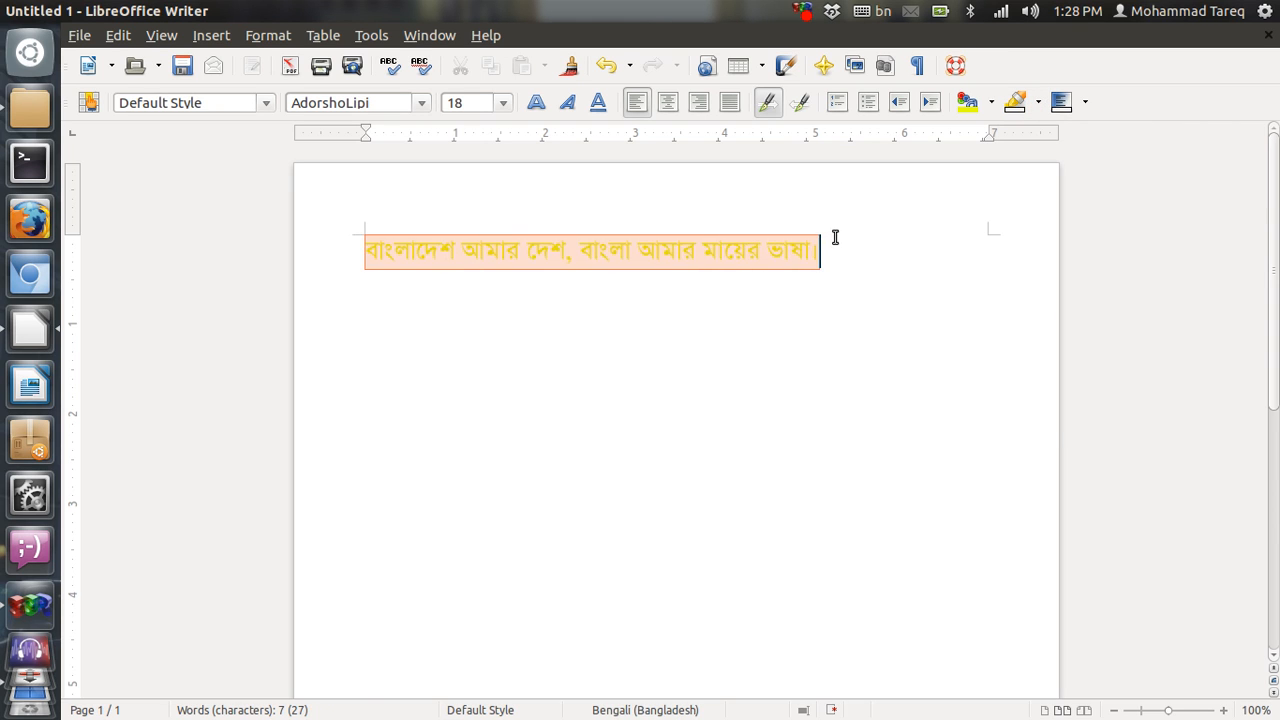
pyautogui.click(836, 237)
pyautogui.moveTo(580, 251); pyautogui.dragTo(825, 251)
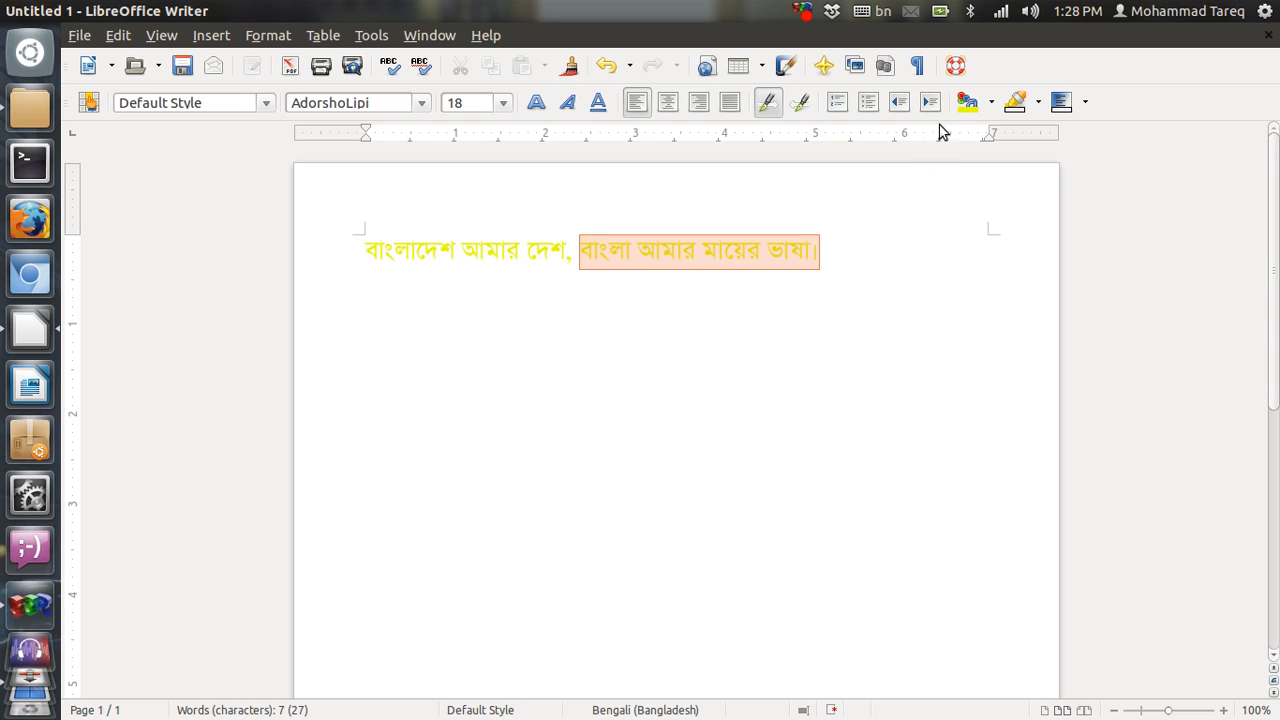
pyautogui.click(991, 101)
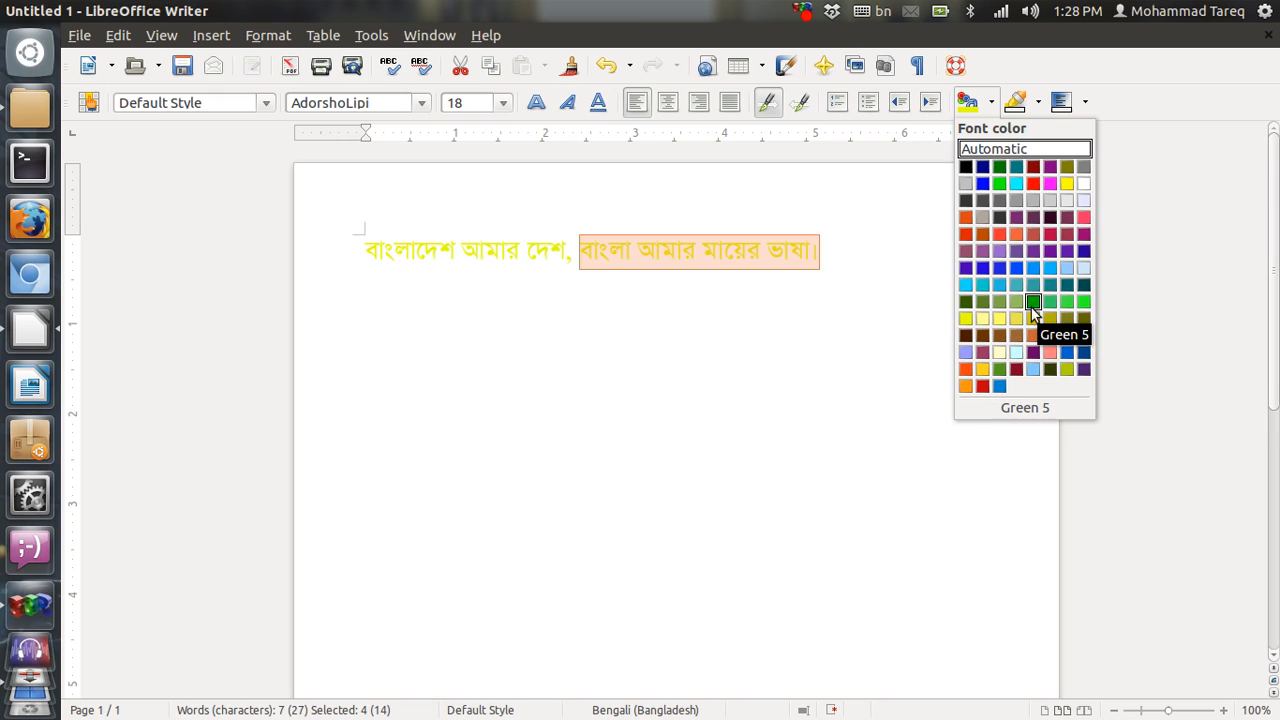
pyautogui.click(1031, 307)
# Step: Set the font color of the first clause, "বাংলাদেশ আমার দেশ,", to red
pyautogui.moveTo(360, 253); pyautogui.dragTo(573, 258)
pyautogui.click(991, 101)
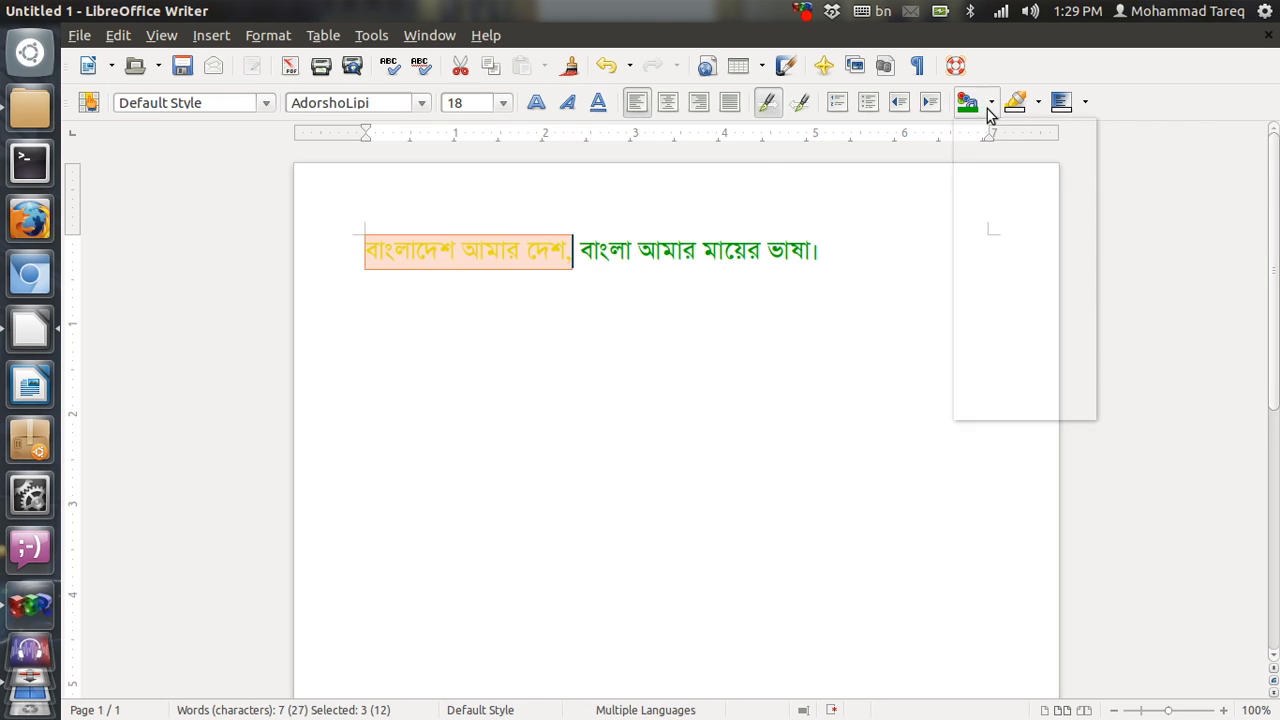
pyautogui.click(1034, 185)
pyautogui.click(629, 383)
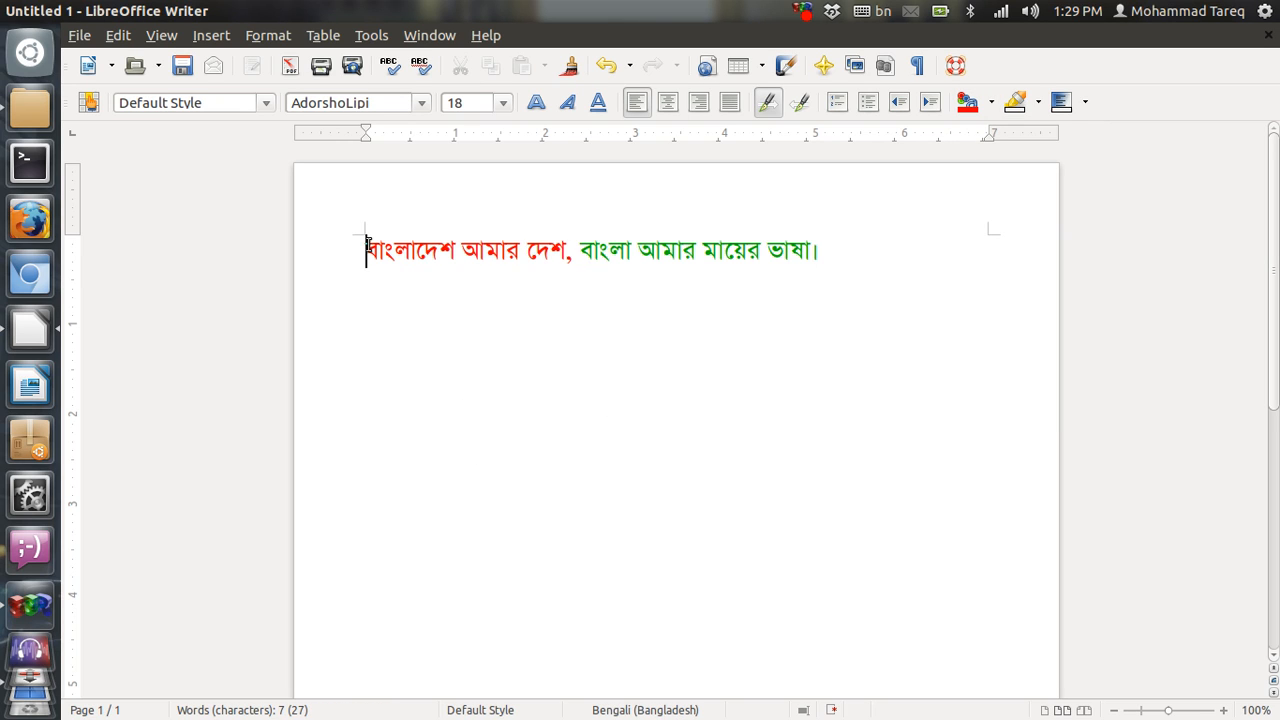
# Step: Center the whole sentence horizontally on the page
pyautogui.moveTo(364, 249); pyautogui.dragTo(854, 254)
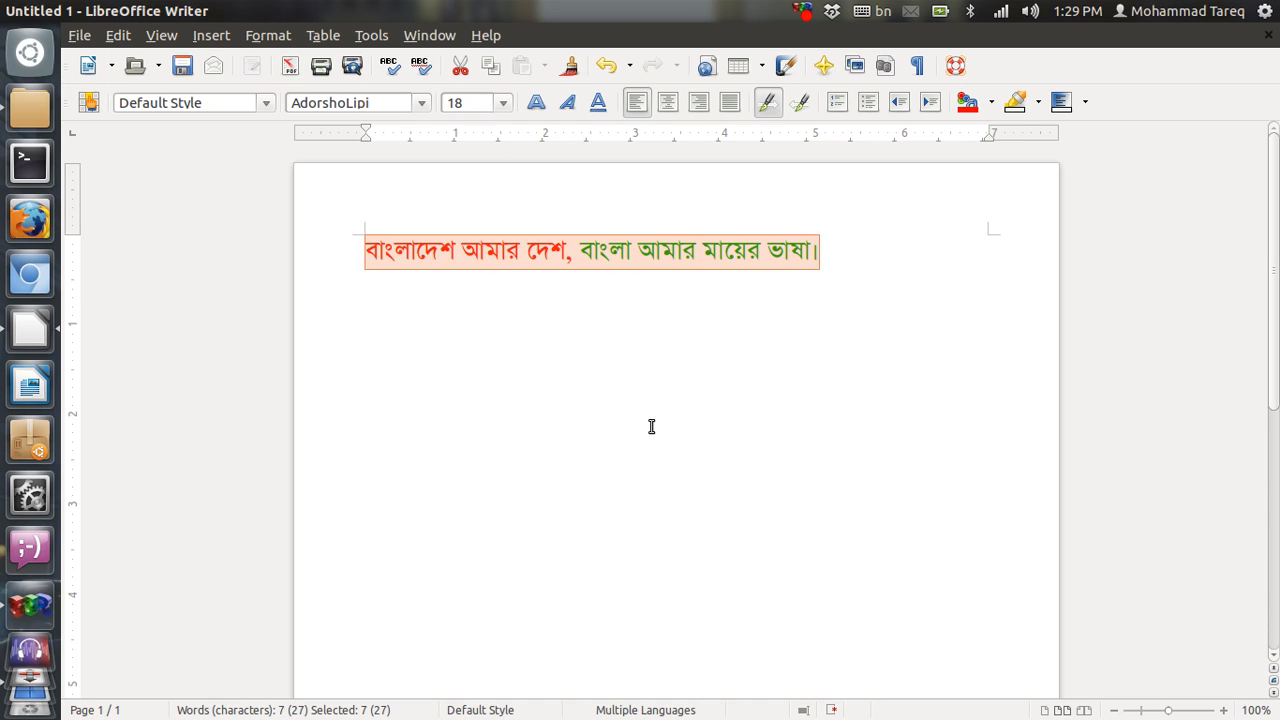
pyautogui.click(666, 105)
pyautogui.press('Right')
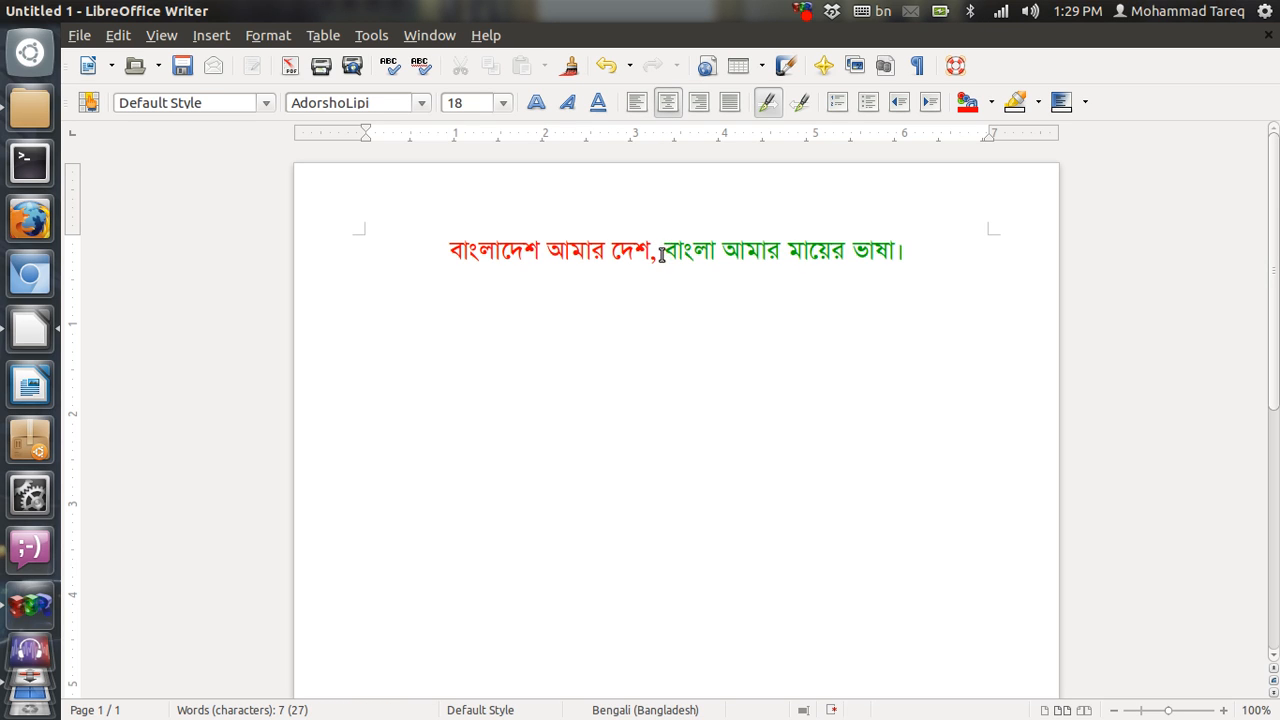
# Step: Align the sentence to the right margin, and return it to left alignment
pyautogui.hotkey('shift', 'Home')
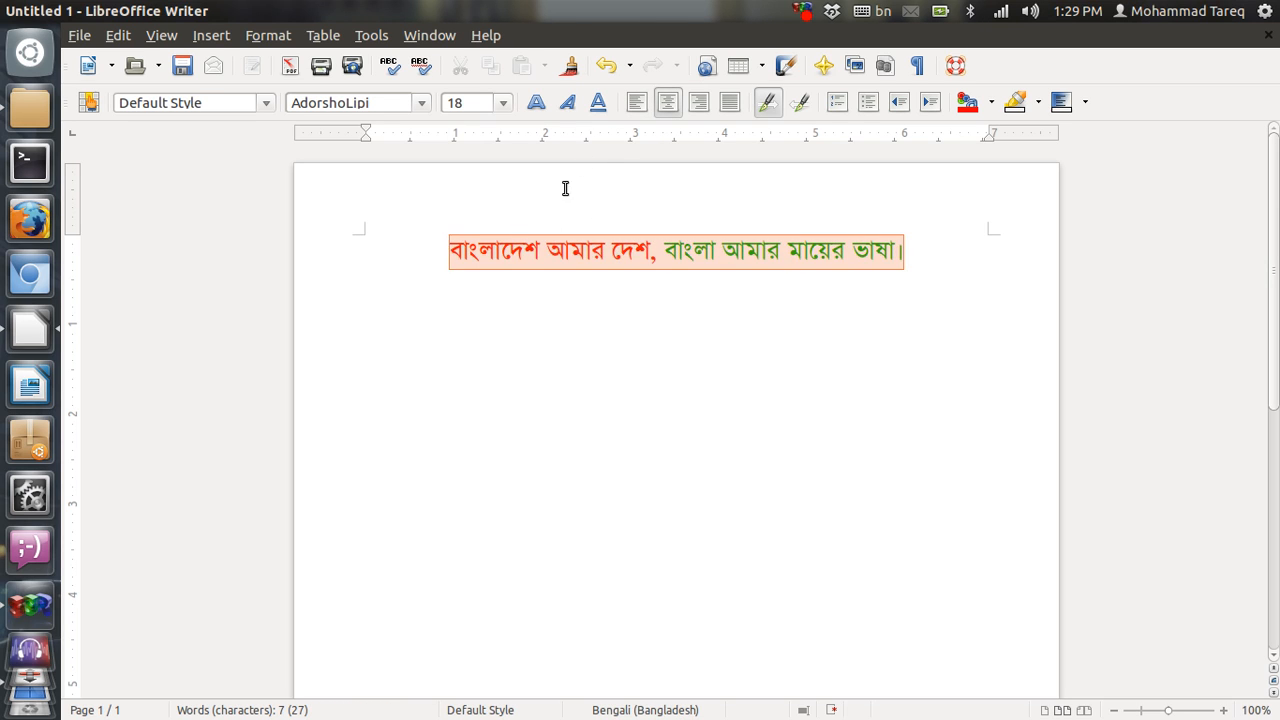
pyautogui.click(697, 114)
pyautogui.press('End')
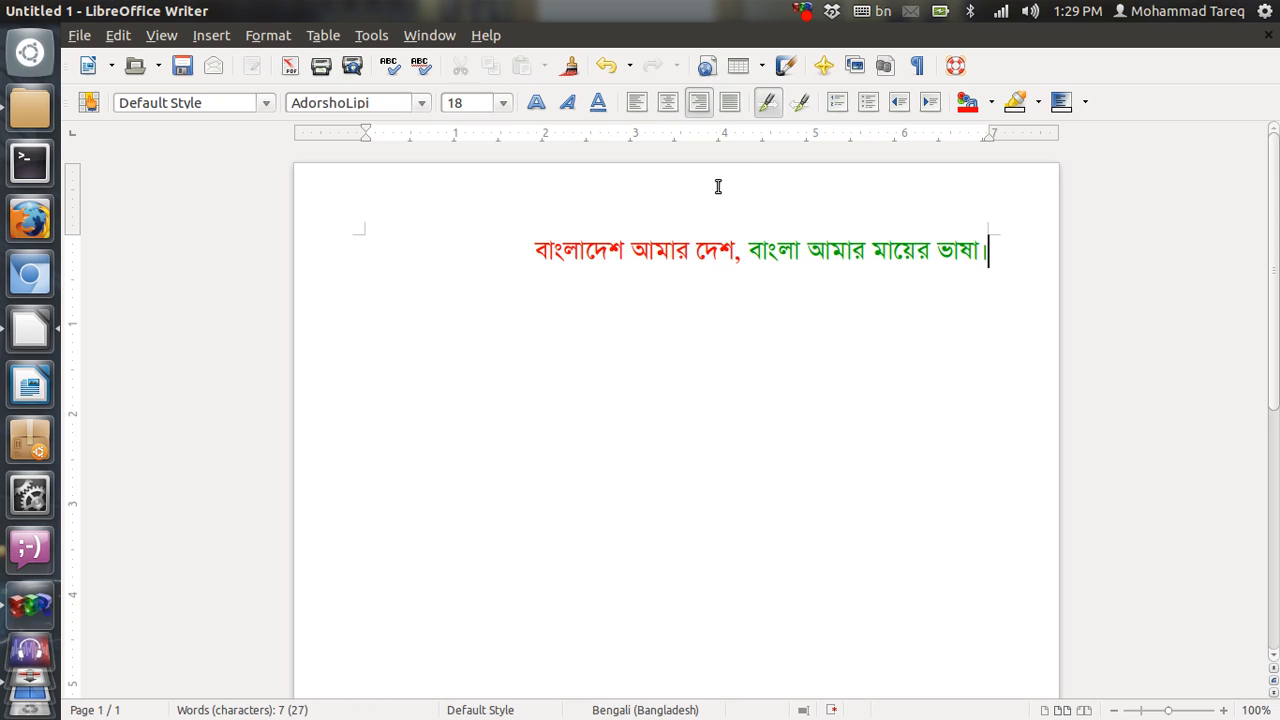
pyautogui.click(641, 108)
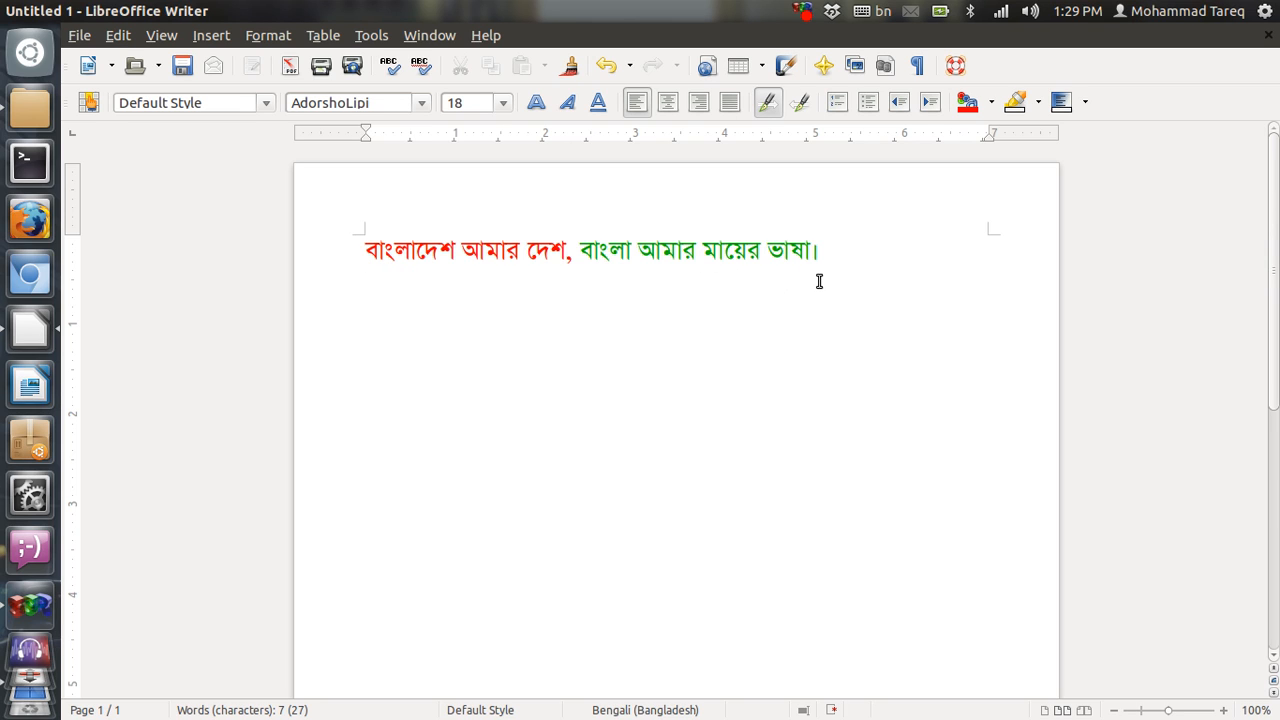
# Step: Center the red and green sentence on its line
pyautogui.moveTo(366, 251); pyautogui.dragTo(809, 231)
pyautogui.click(668, 102)
pyautogui.click(641, 360)
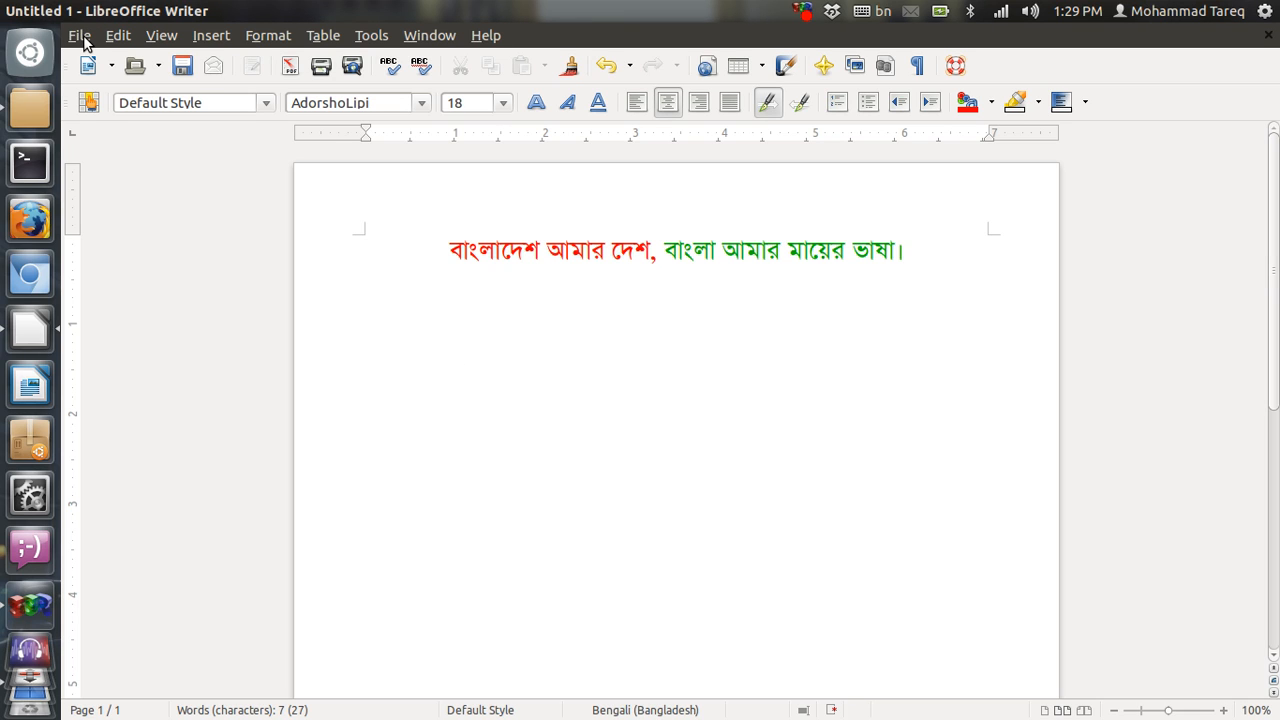
pyautogui.click(803, 10)
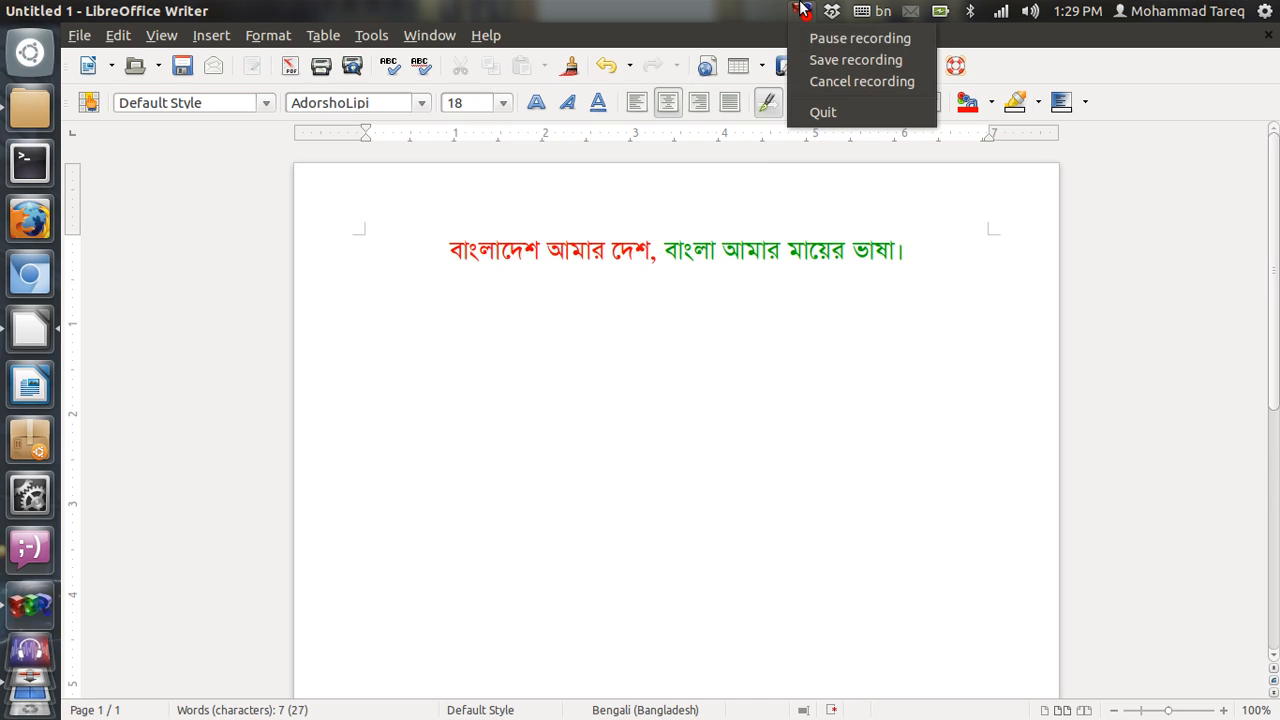